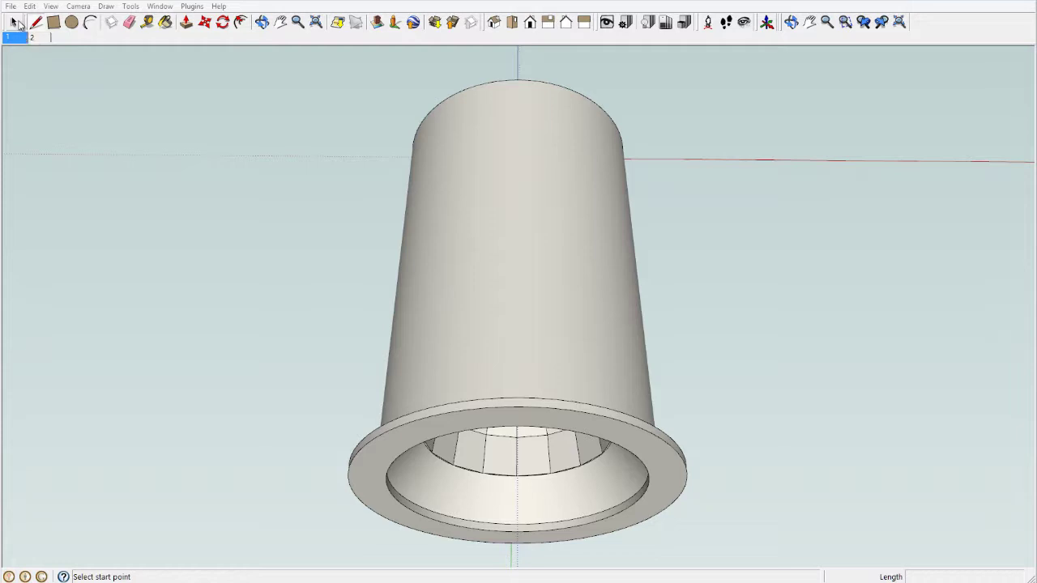
- Flip the downlight group along its blue axis so the flanged opening faces up
left_click(16, 23)
left_click(502, 264)
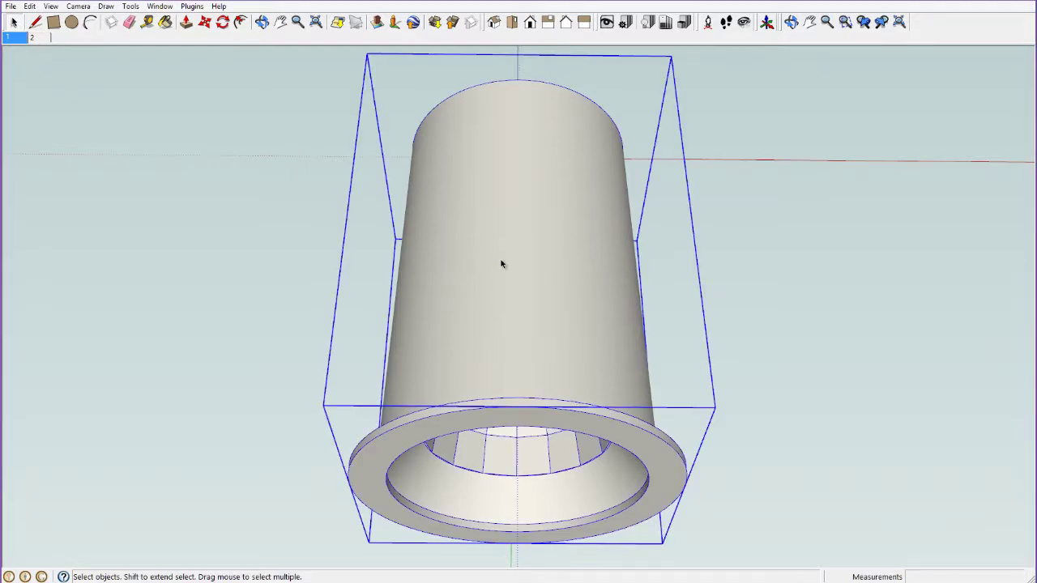
right_click(502, 261)
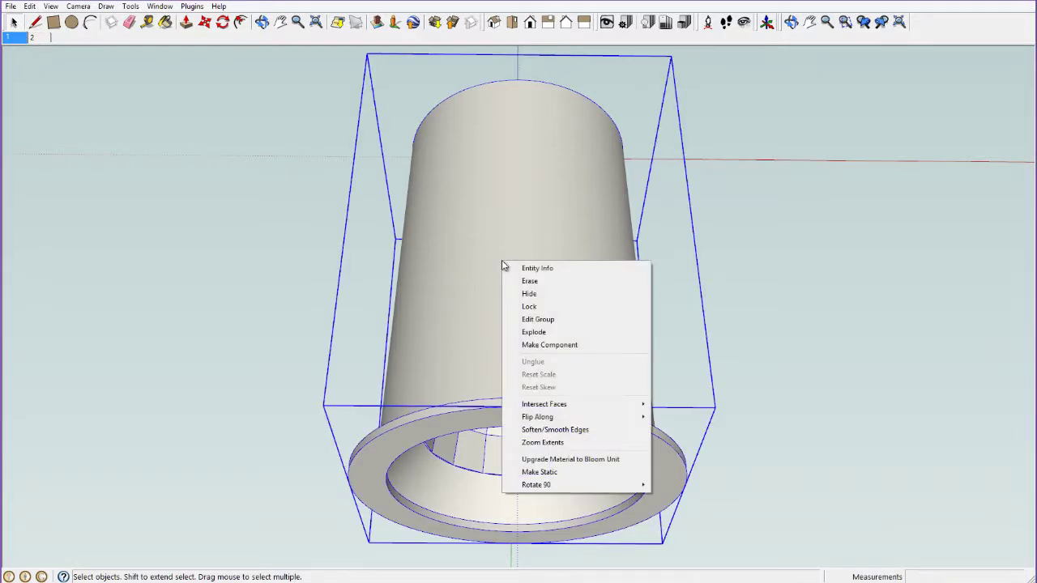
mouse_move(580, 423)
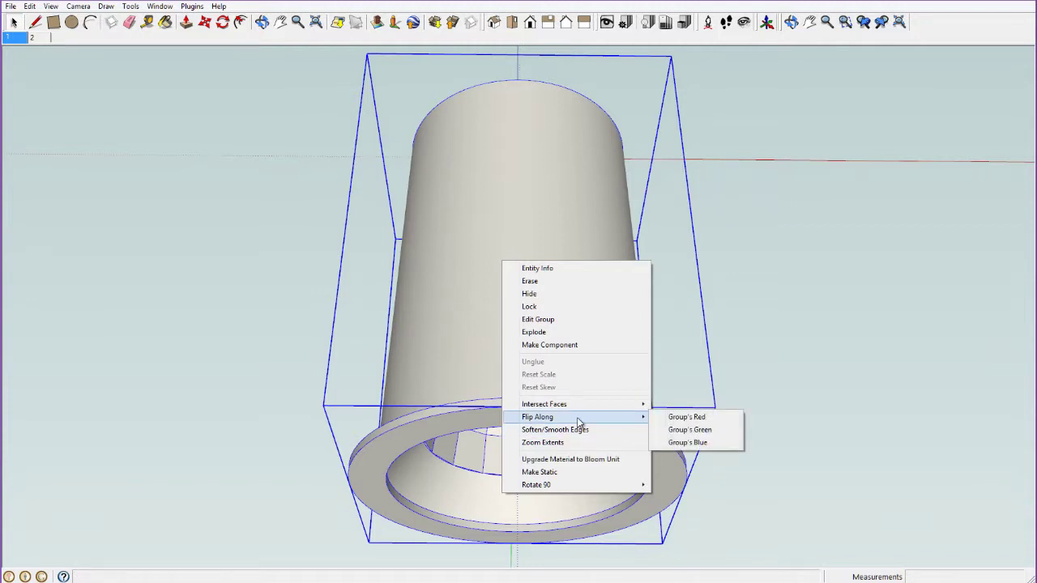
left_click(685, 443)
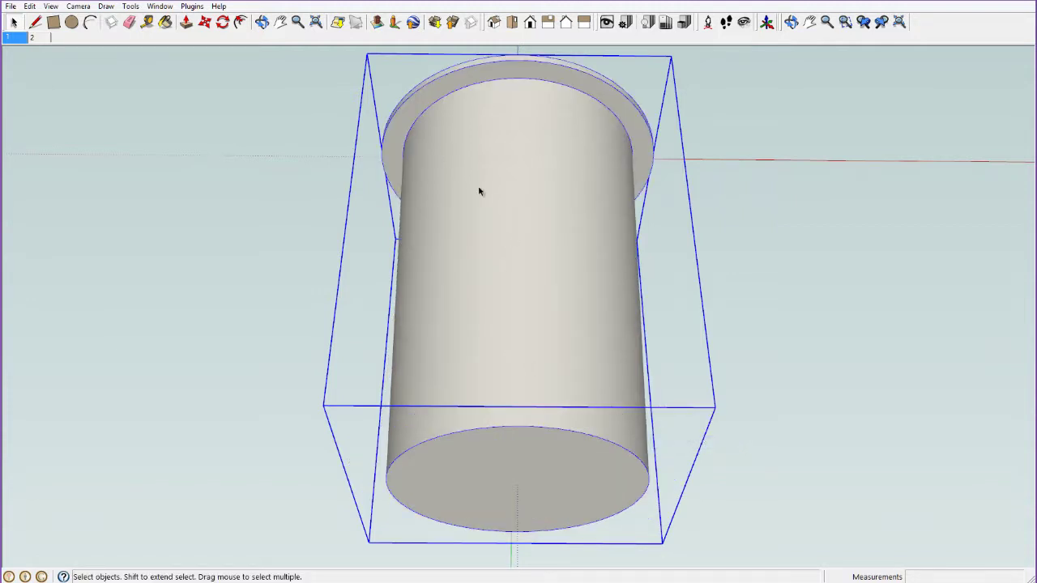
left_click(262, 22)
left_click_drag(305, 84, 346, 268)
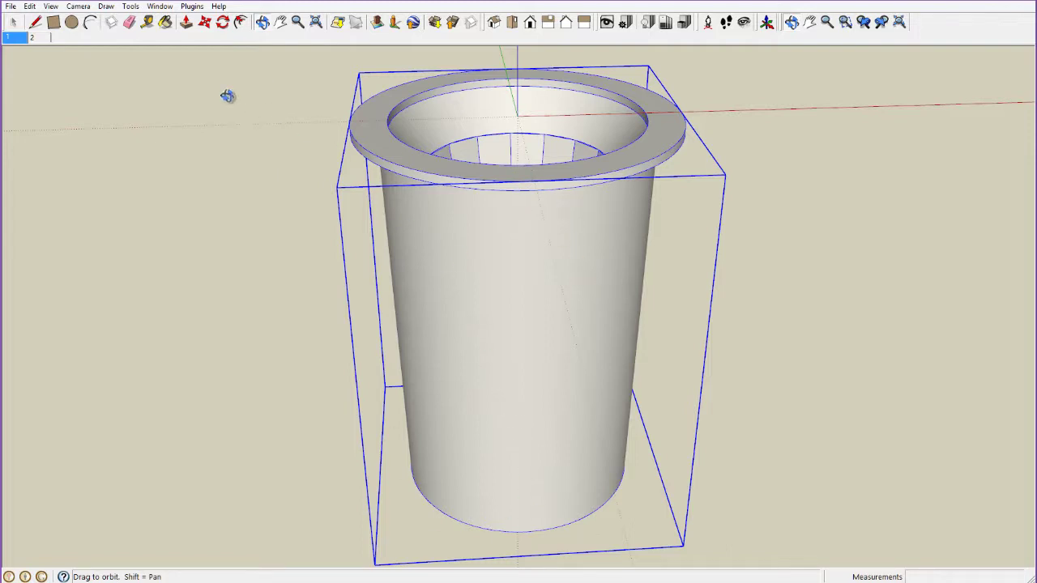
- Measure across the flange's outer diameter with the Tape Measure and resize the whole model to make it 7.7 cm
left_click(147, 24)
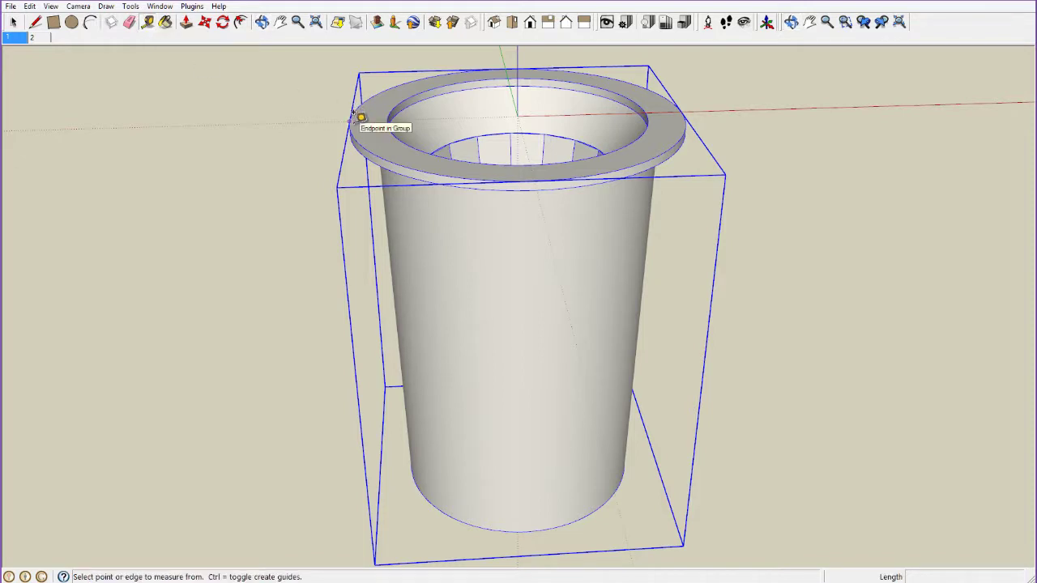
left_click(354, 113)
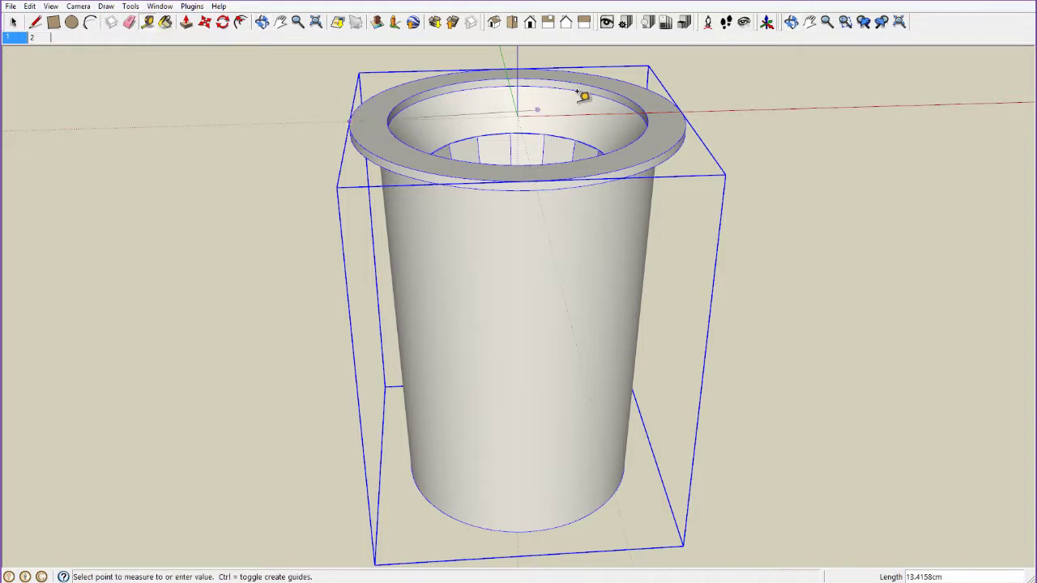
left_click(684, 101)
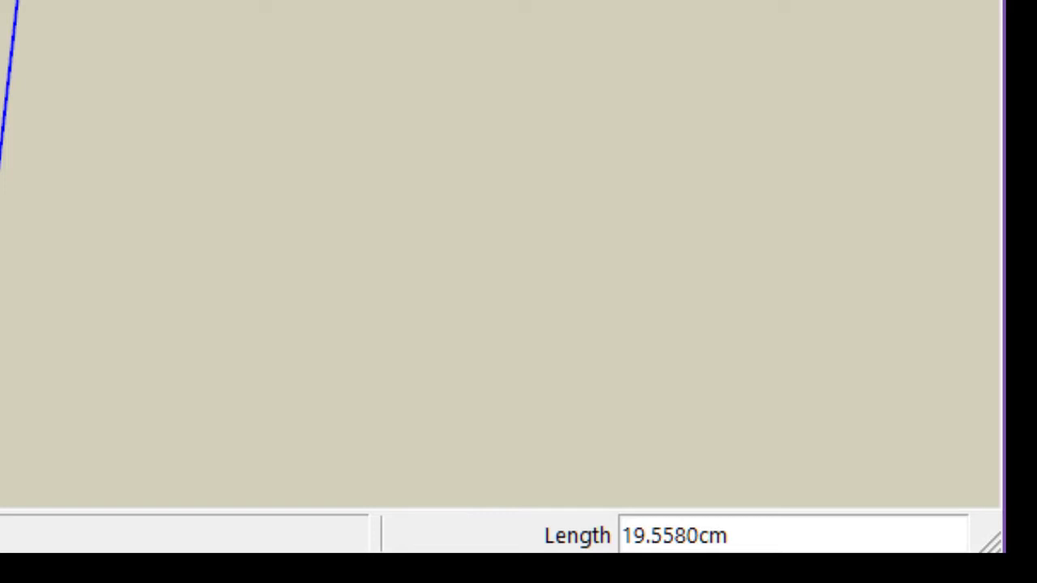
type("7")
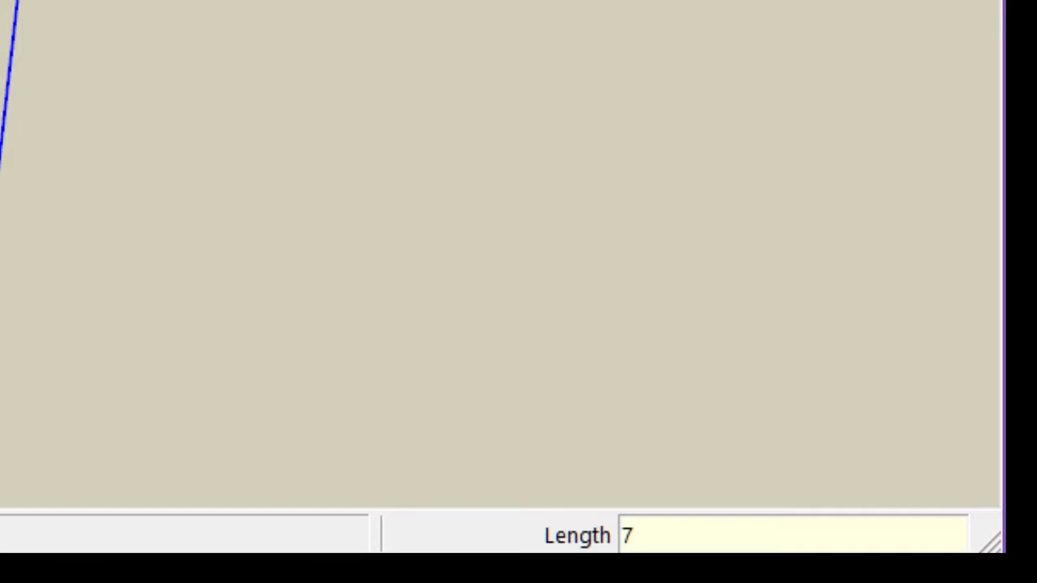
type(".7")
key("Return")
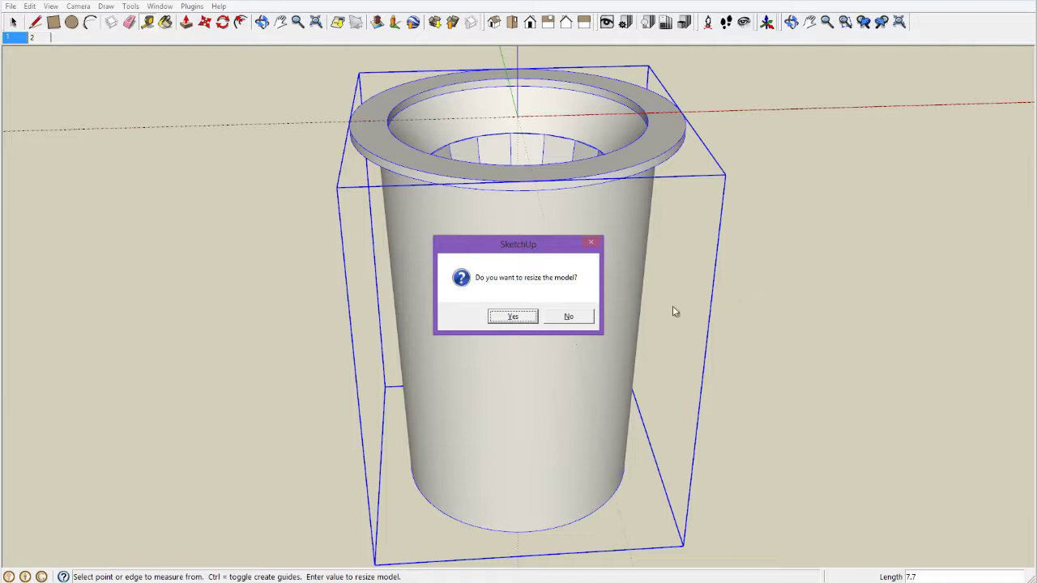
left_click(513, 317)
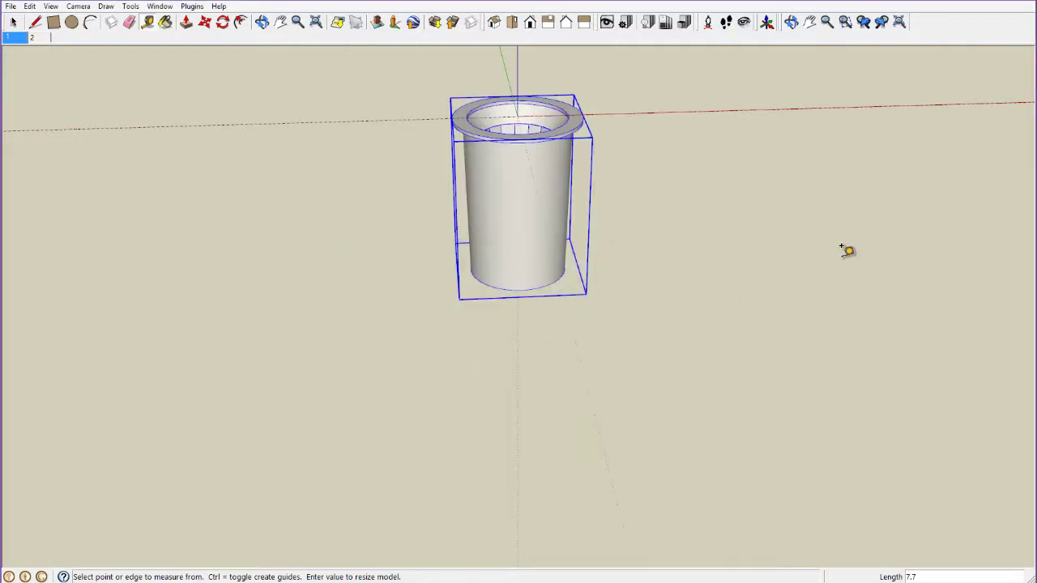
left_click(316, 22)
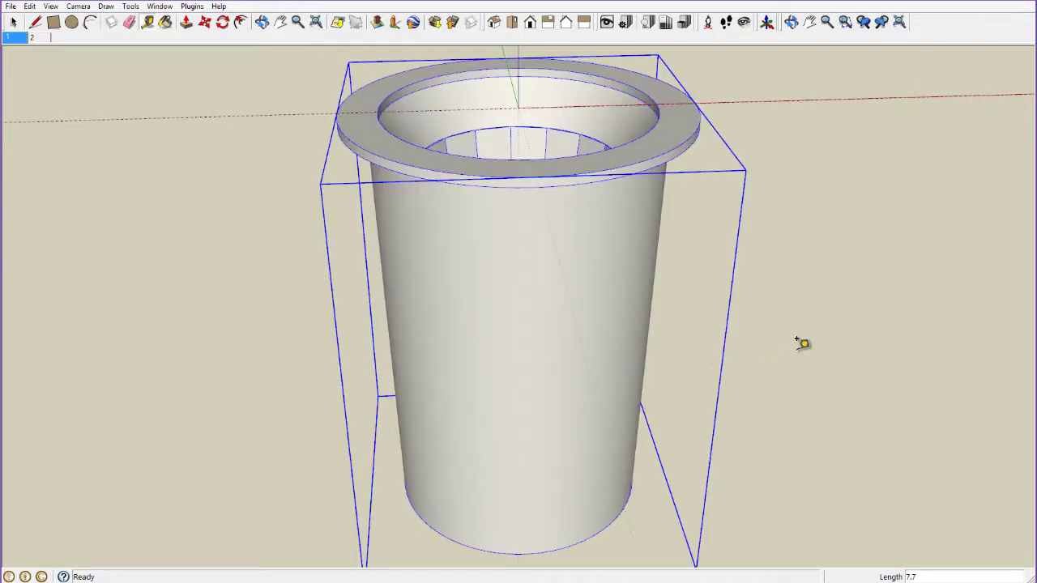
- Show the downlight from the front in parallel projection
left_click(531, 22)
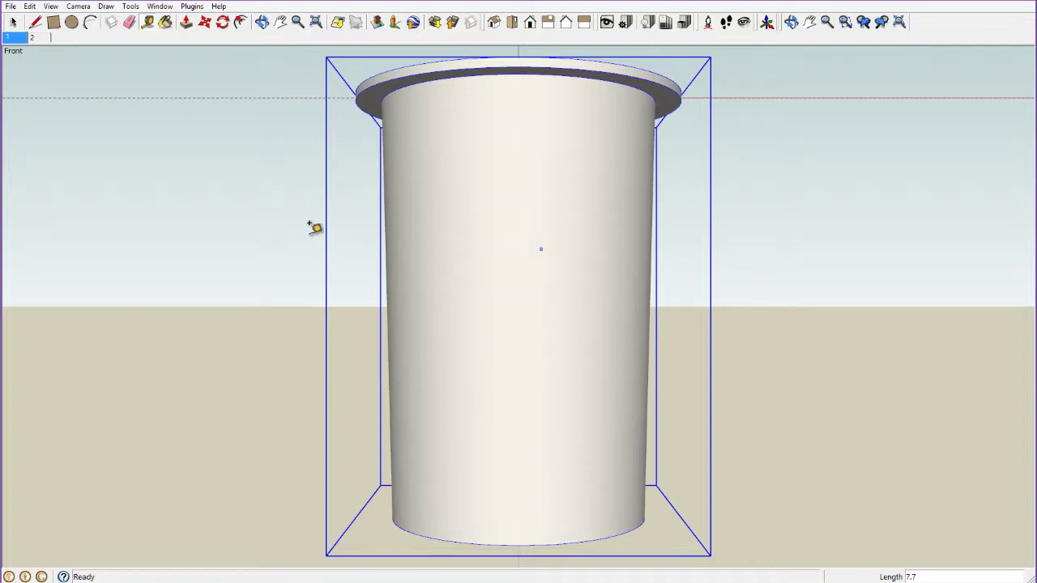
left_click(78, 7)
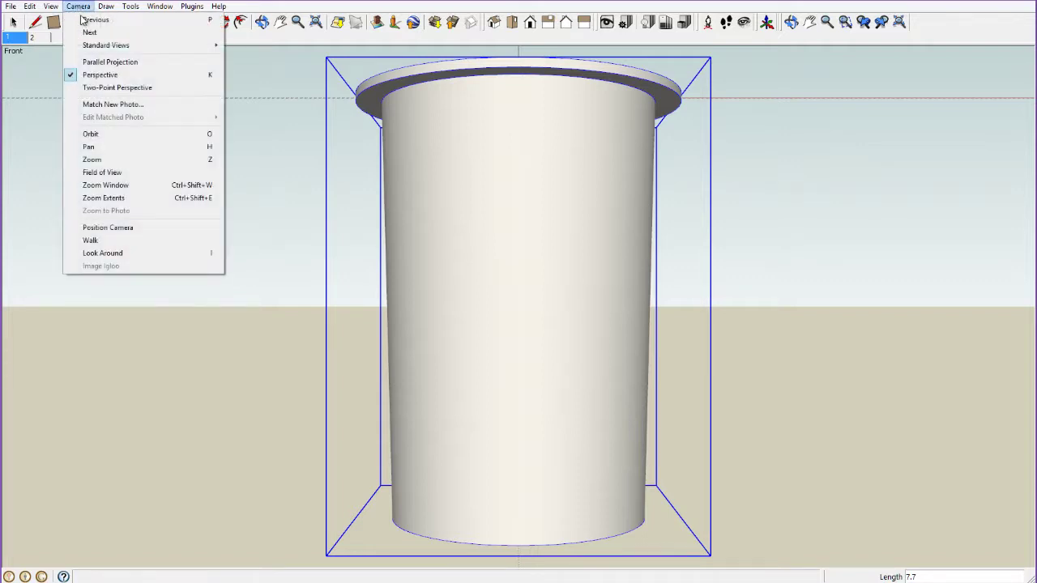
left_click(110, 61)
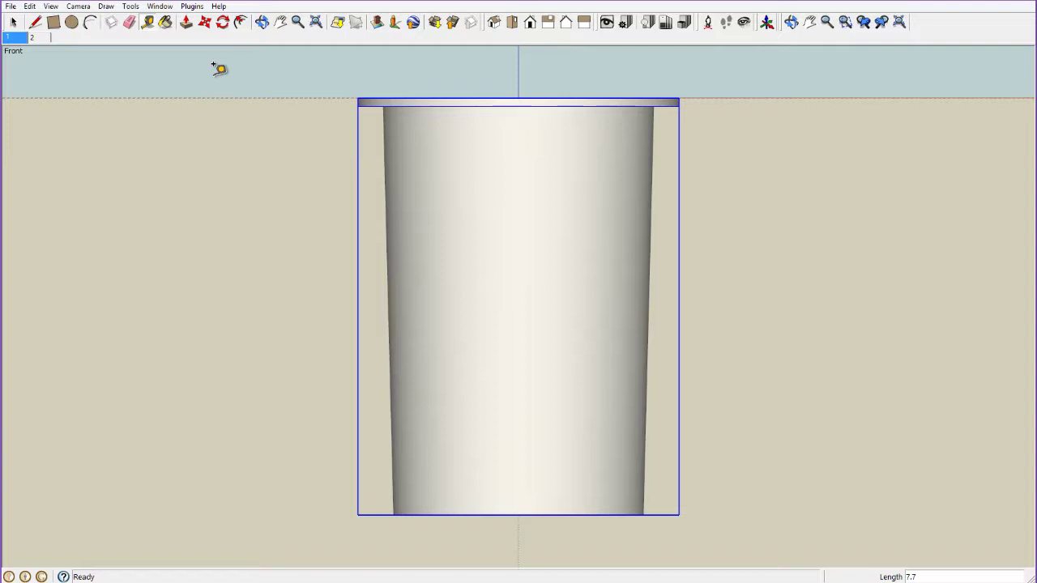
- Make the Ceiling Section layer visible
left_click(260, 23)
left_click_drag(295, 129, 309, 164)
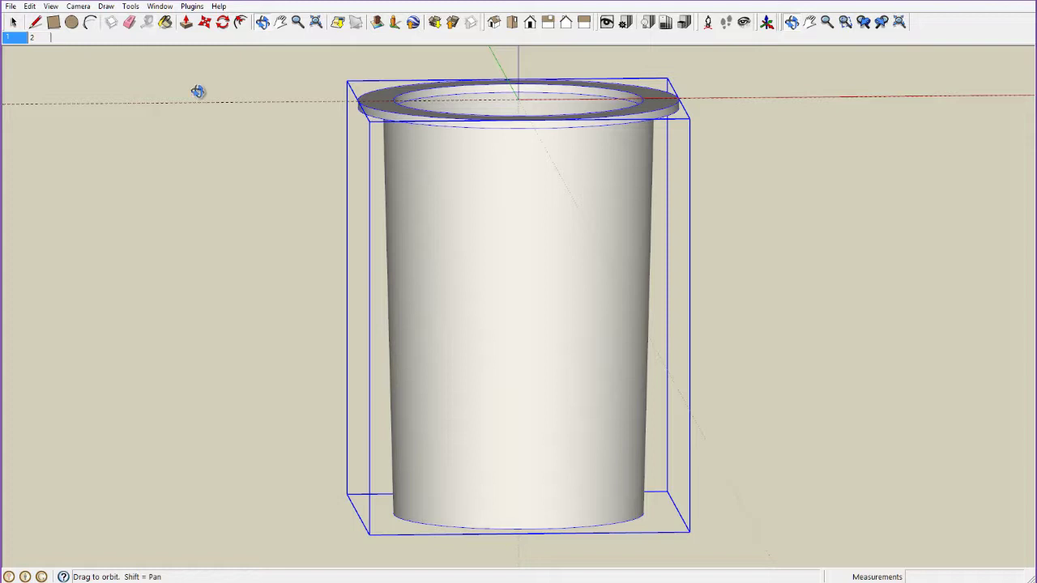
left_click(162, 7)
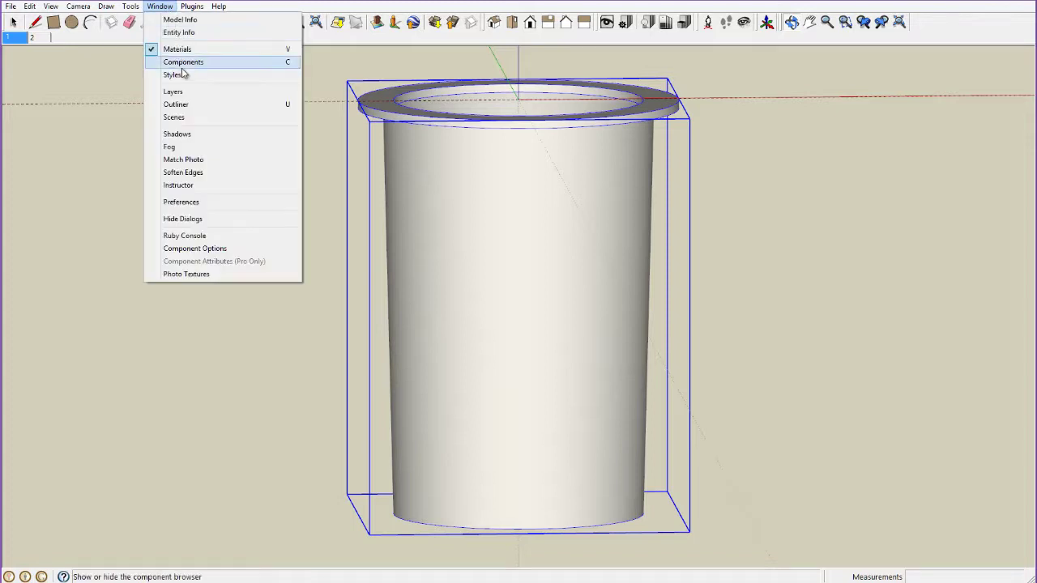
left_click(178, 91)
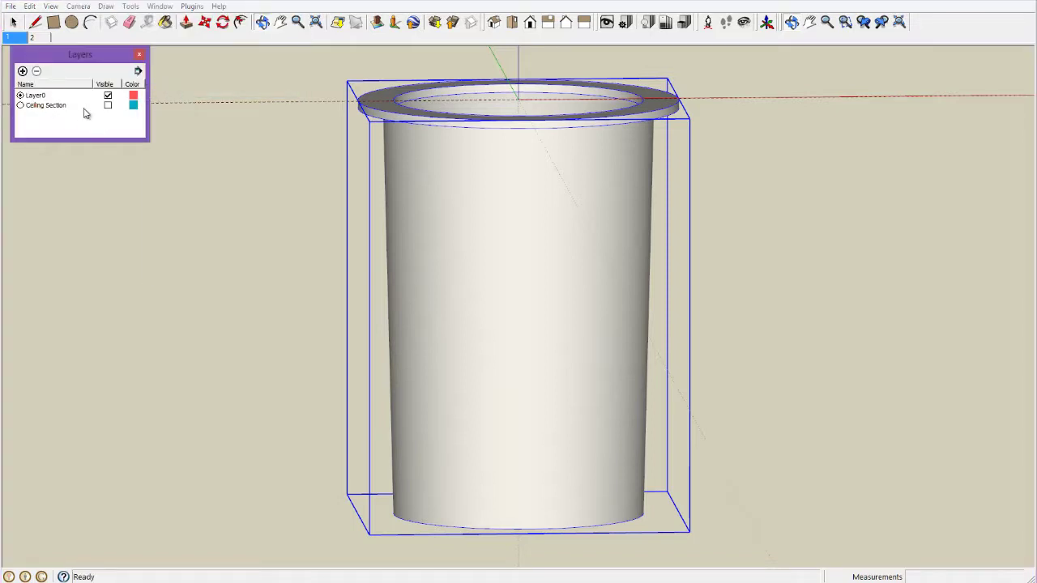
left_click(107, 106)
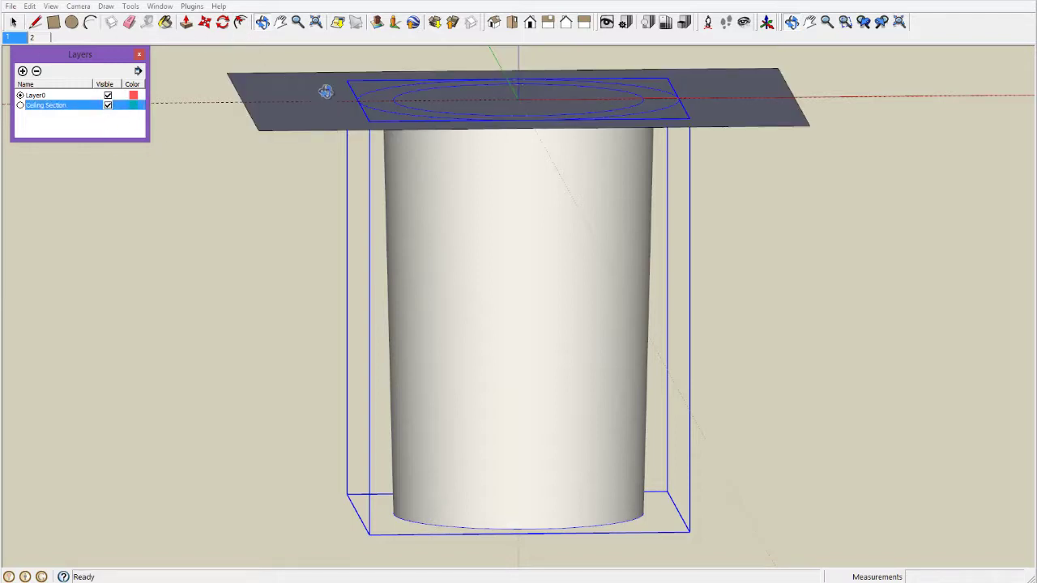
- In front view, move the downlight group straight up about 0.24 cm so the flange's underside sits at the ceiling plane
left_click(263, 21)
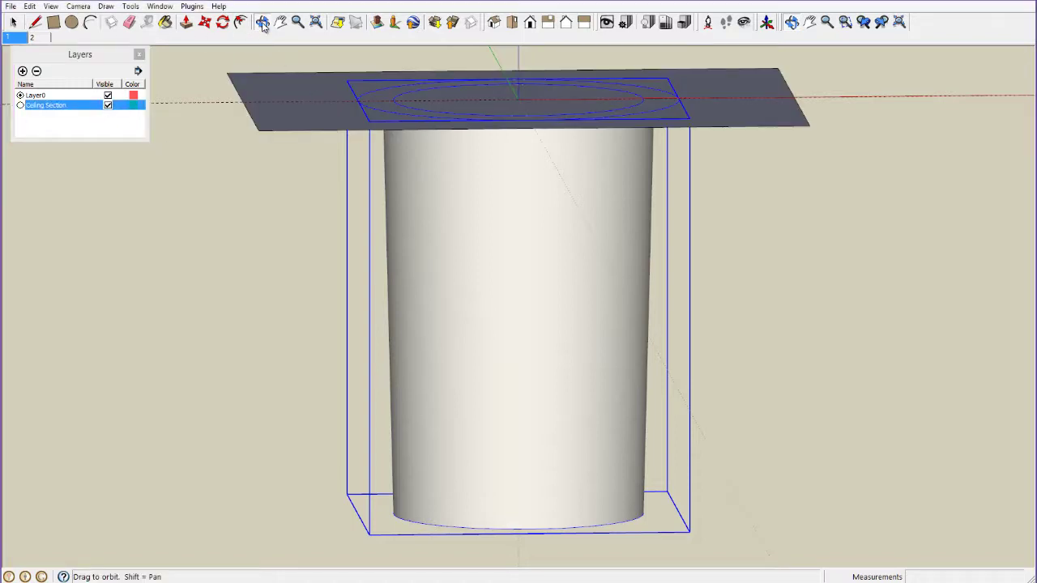
left_click(530, 22)
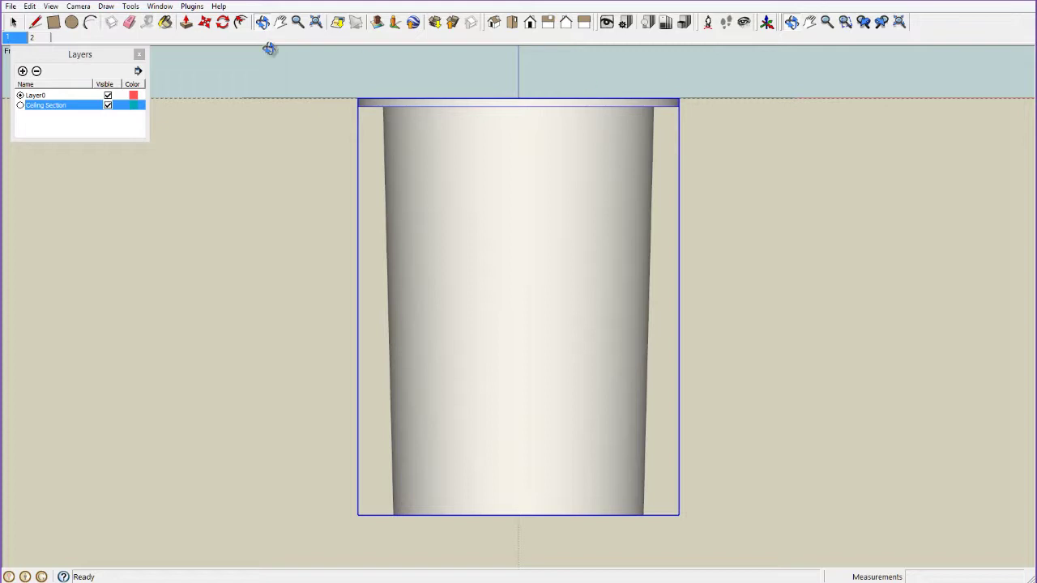
left_click(205, 23)
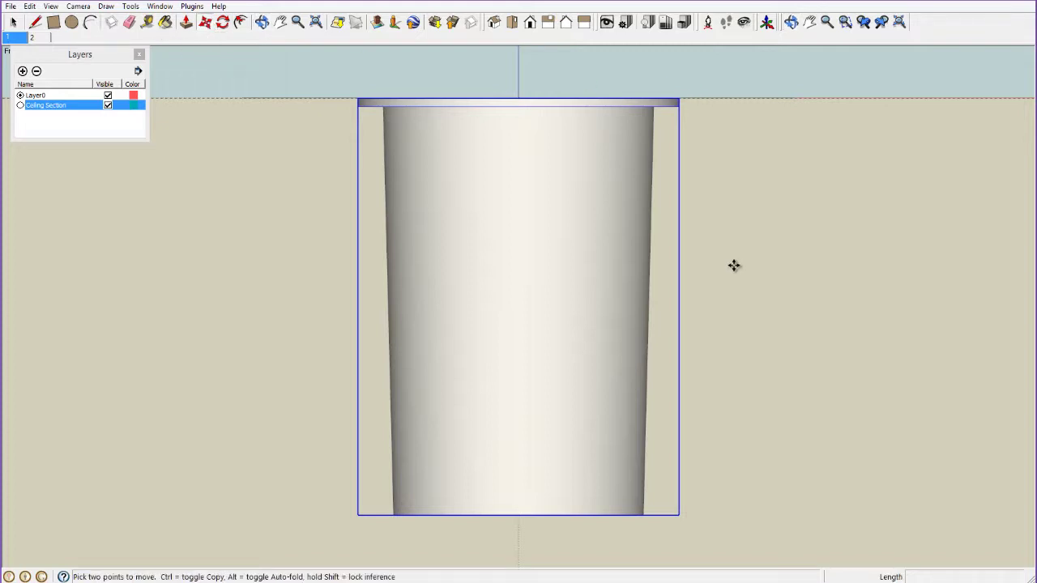
left_click(734, 264)
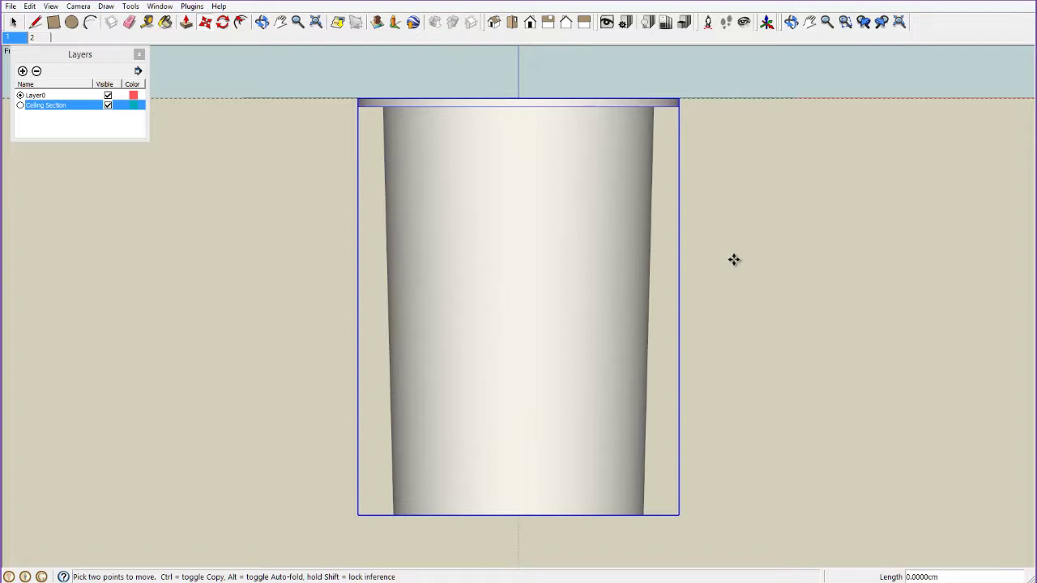
left_click(734, 256)
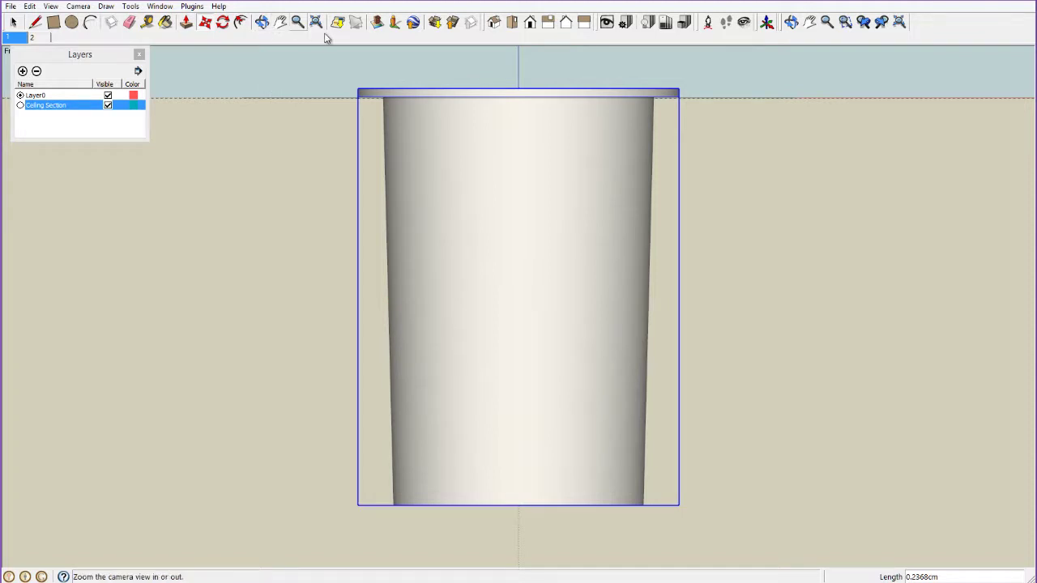
left_click(262, 22)
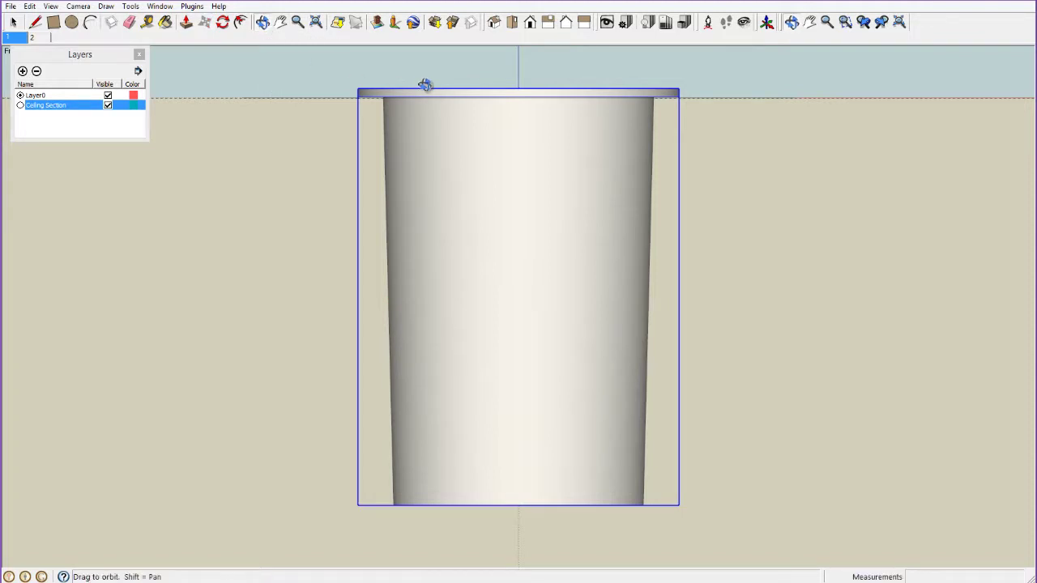
left_click_drag(423, 86, 466, 121)
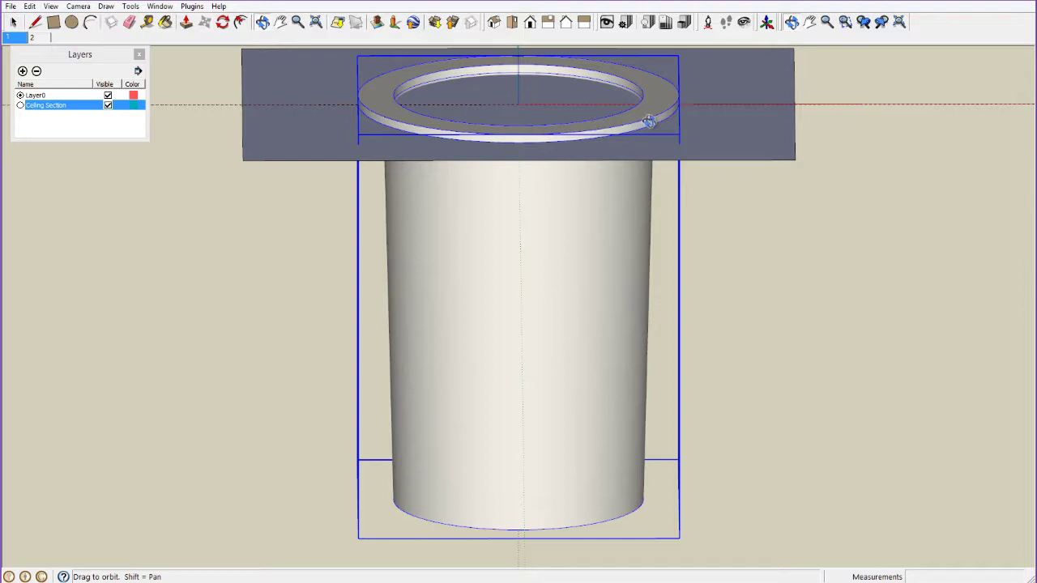
left_click(283, 22)
left_click_drag(447, 102, 494, 160)
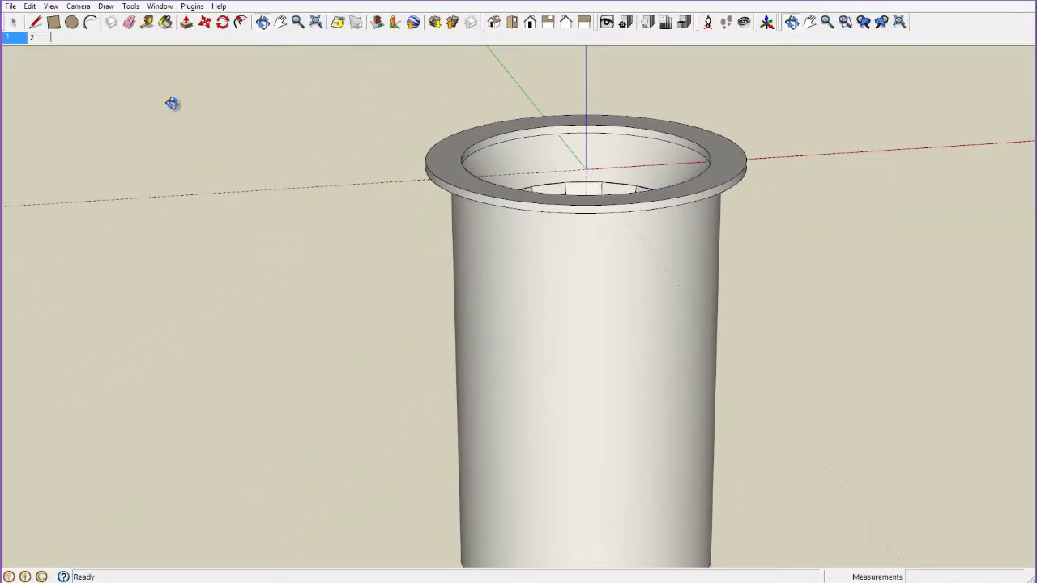
- Turn on the X-ray face style to see through the downlight's housing
left_click(51, 6)
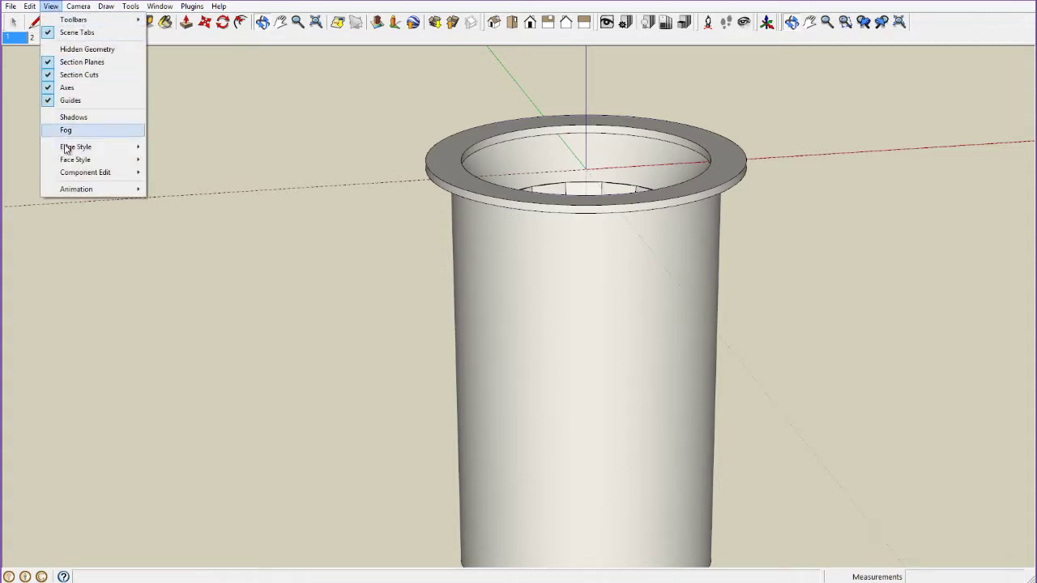
mouse_move(71, 162)
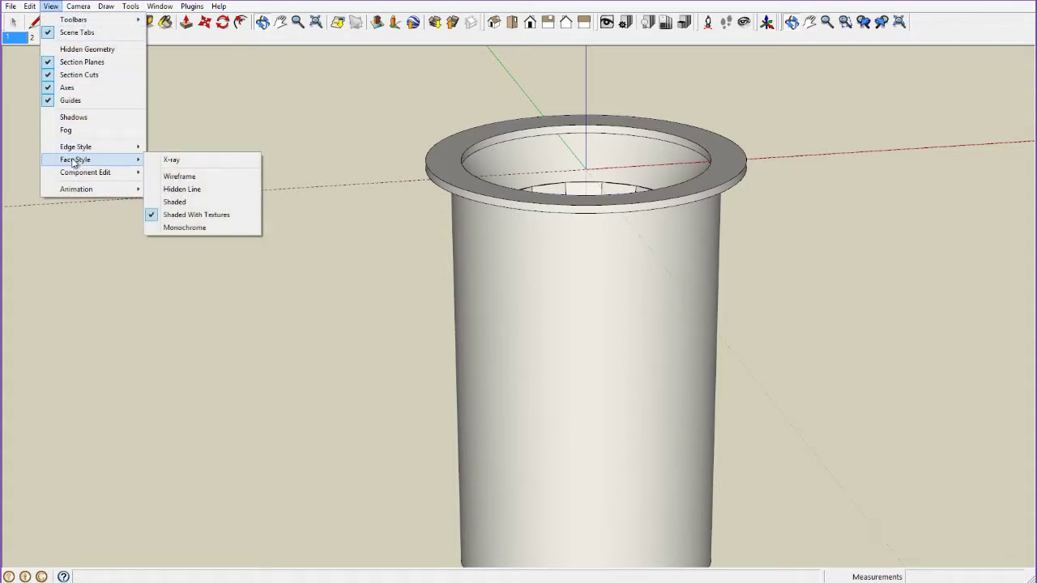
left_click(172, 161)
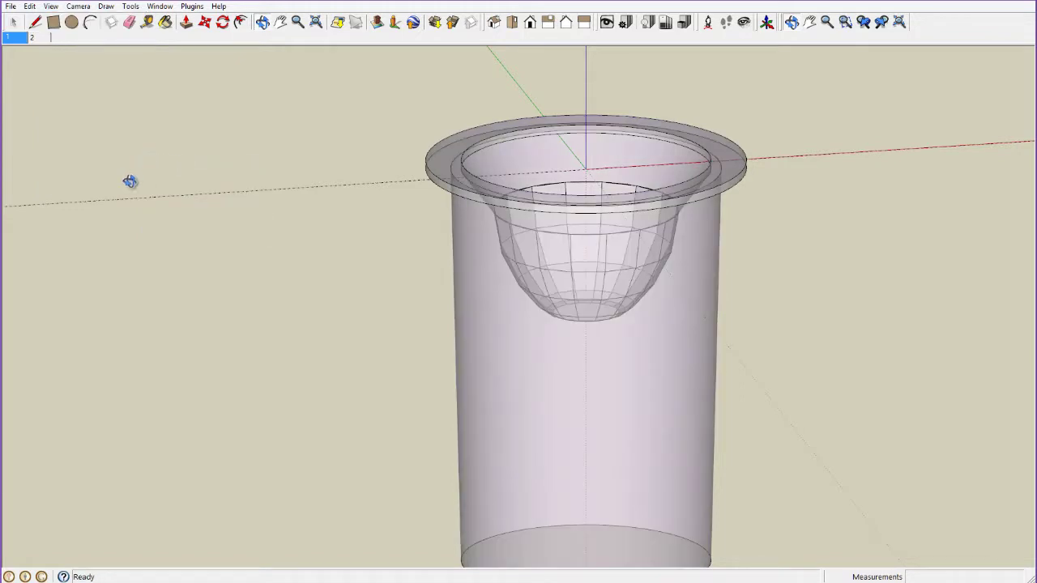
- Draw a circle centred on the origin with a radius of about 3.12 cm, ending between the flange opening and the housing wall
left_click(71, 22)
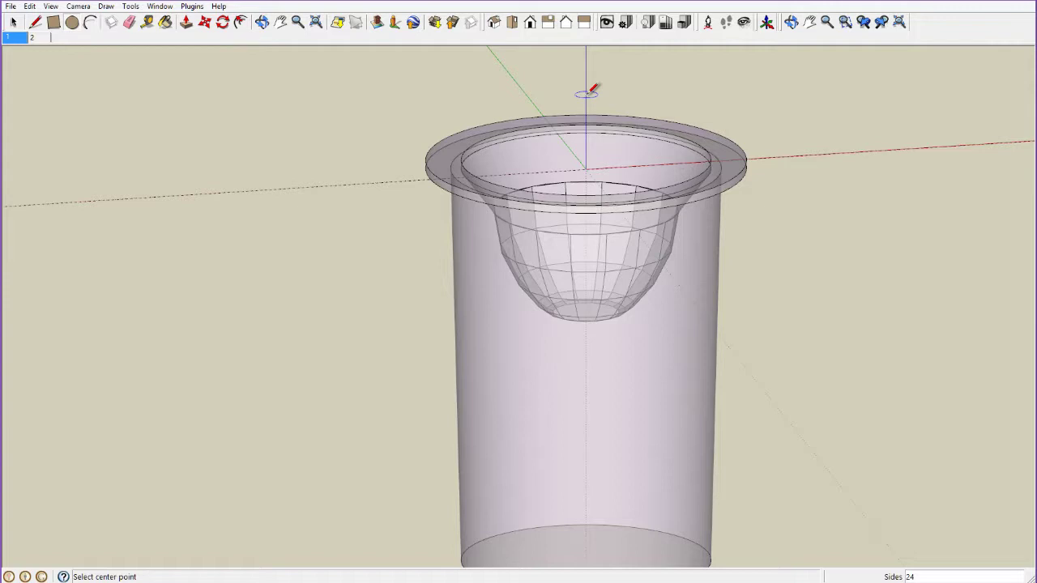
left_click(586, 169)
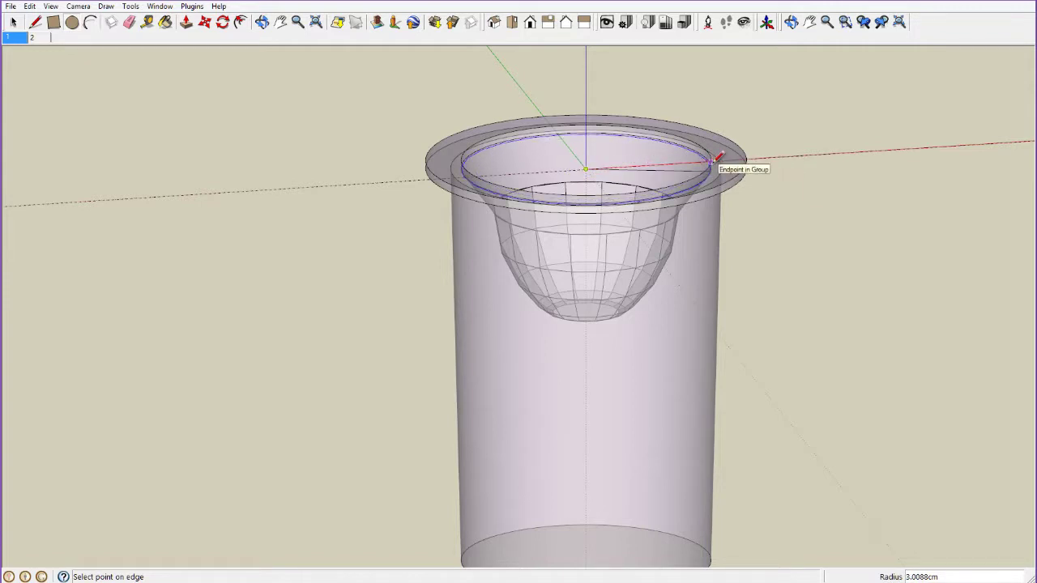
scroll(718, 159, "up", 1)
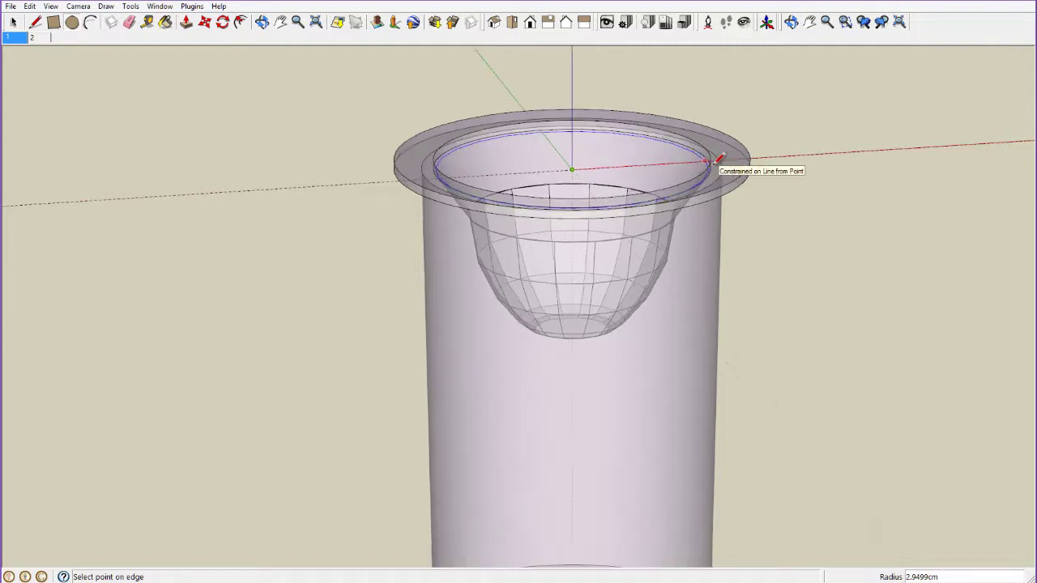
scroll(718, 157, "up", 5)
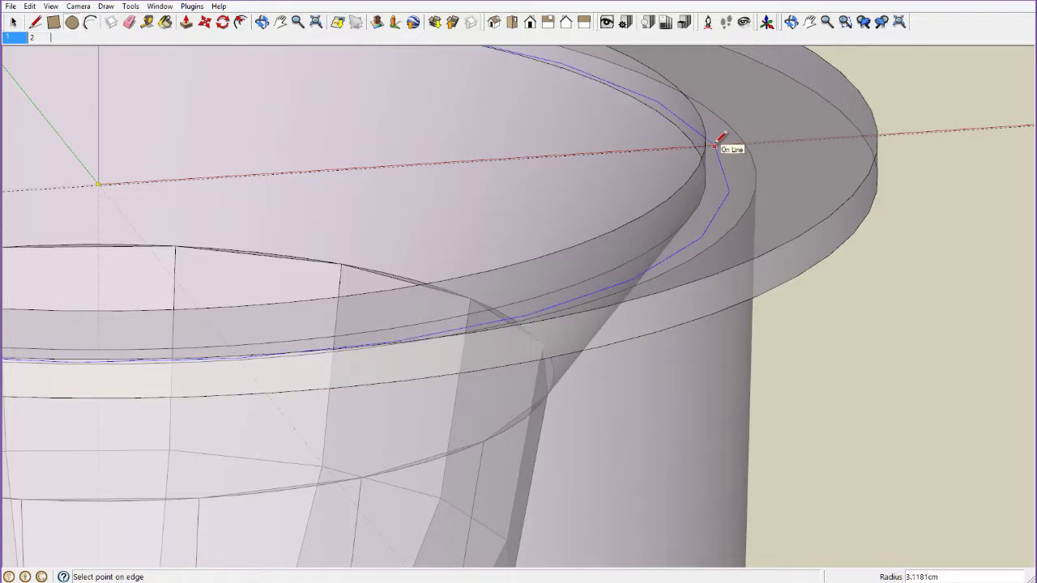
left_click(717, 144)
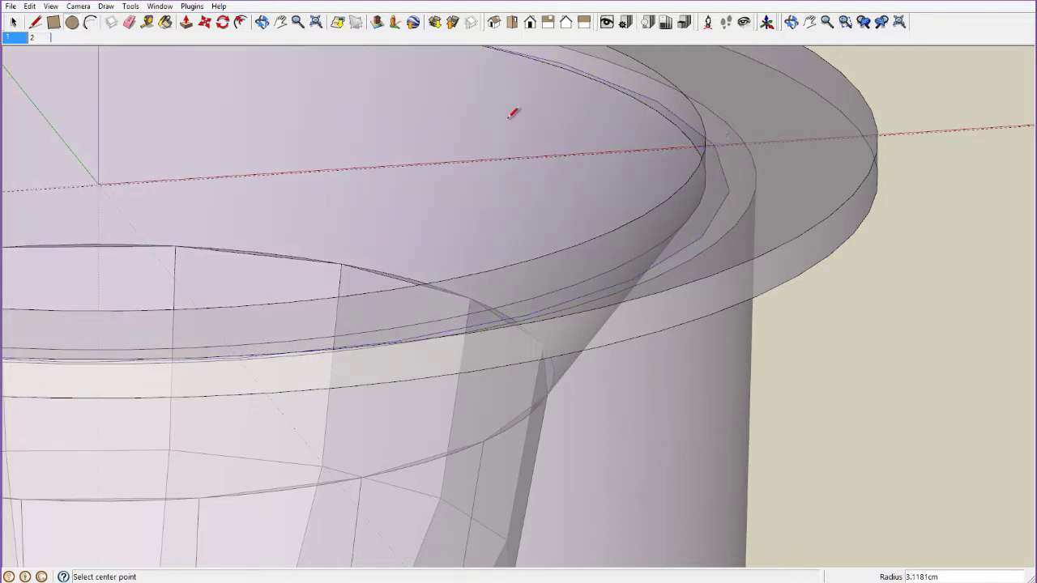
- Delete the face inside the ceiling-opening circle, keeping only its edge
left_click(13, 21)
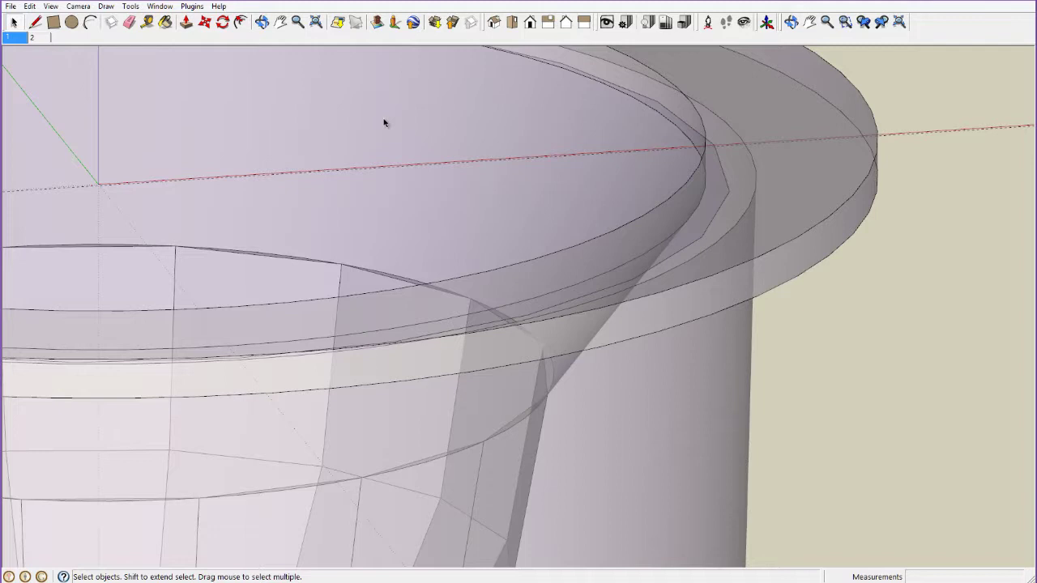
left_click(385, 122)
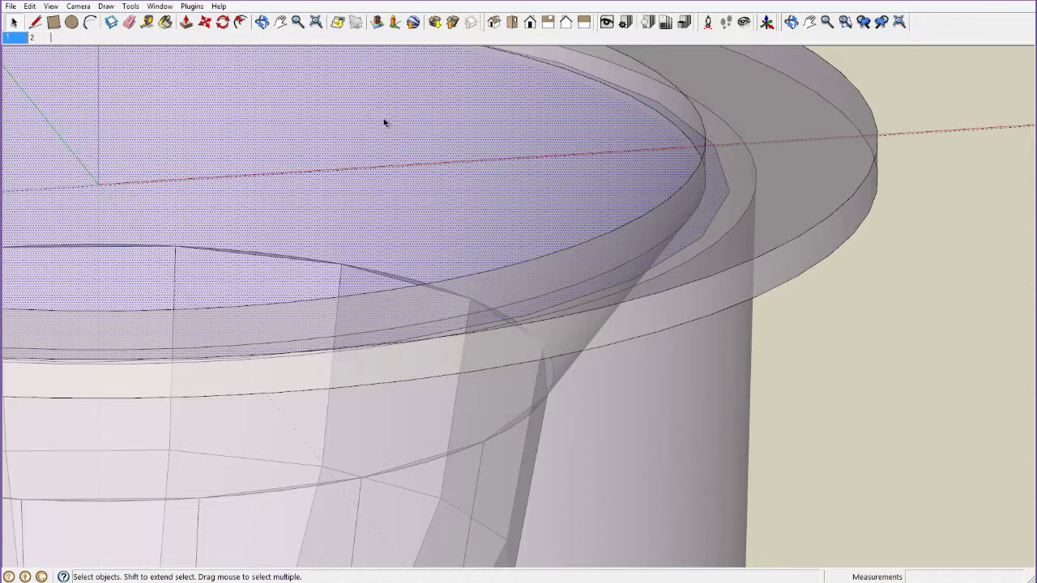
key("Delete")
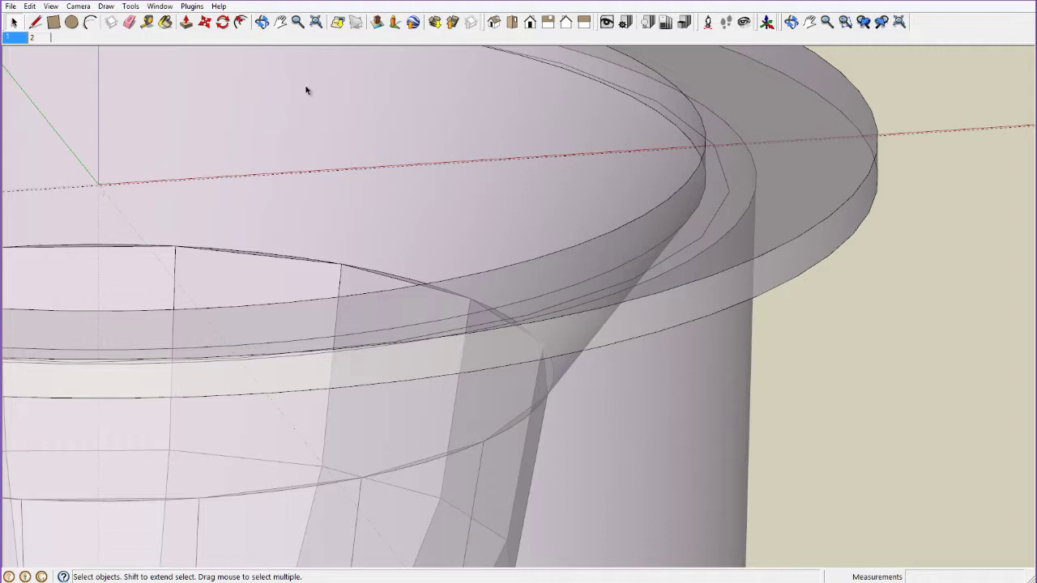
- In front view, explode the downlight group into loose geometry and clear the selection
left_click(314, 25)
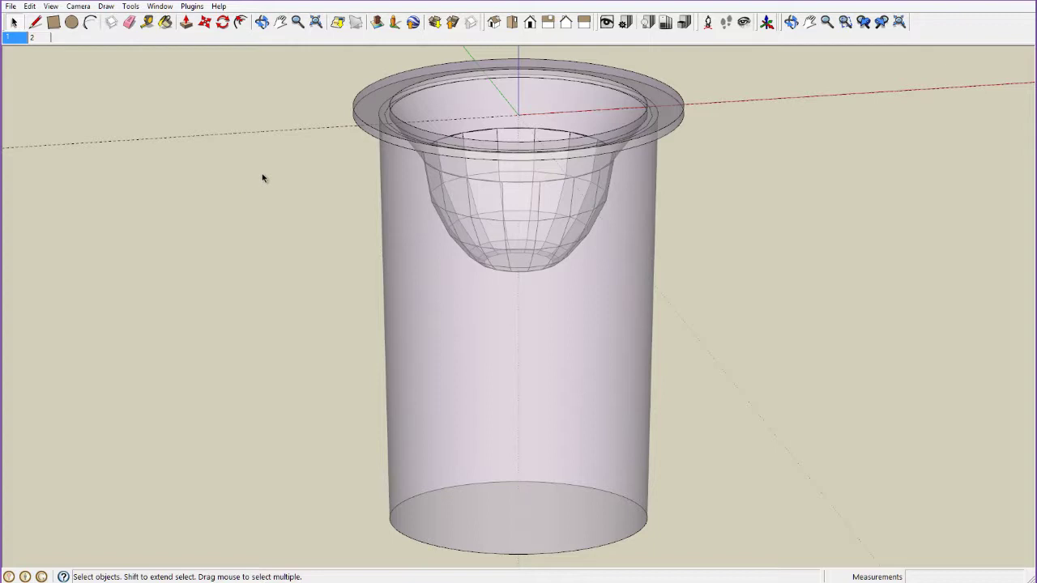
left_click(530, 23)
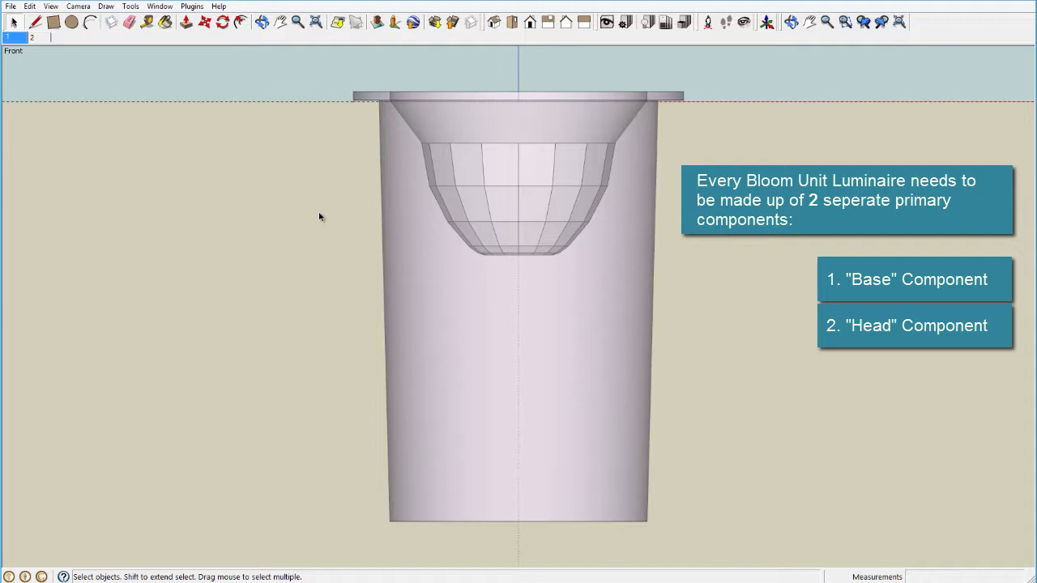
left_click(406, 187)
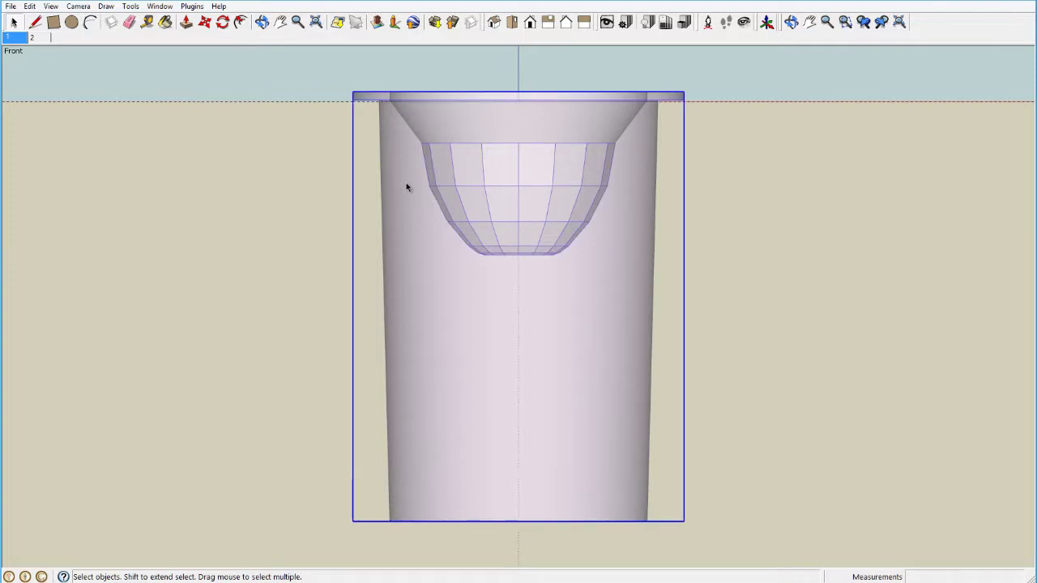
right_click(407, 186)
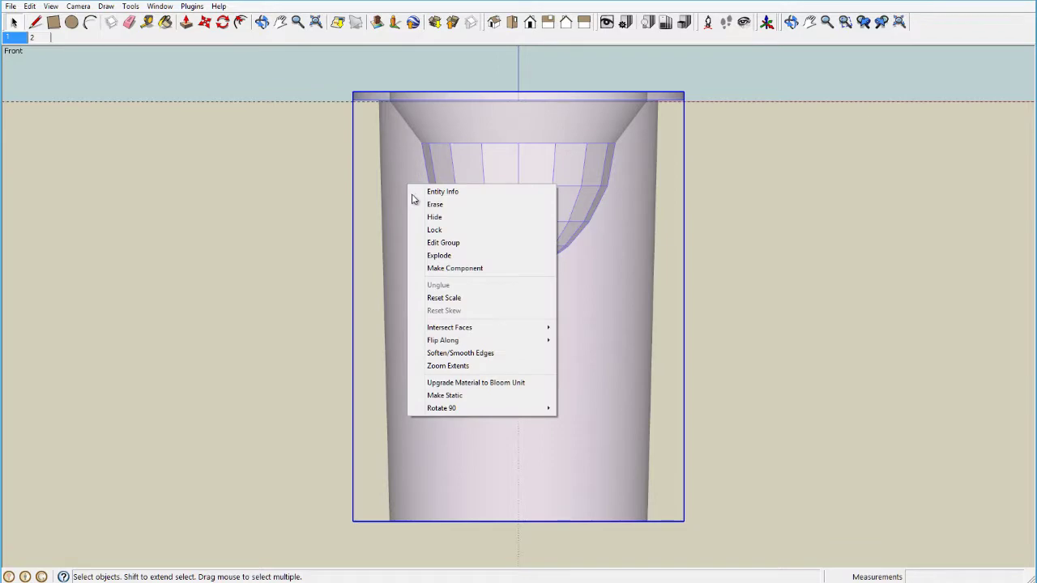
left_click(439, 256)
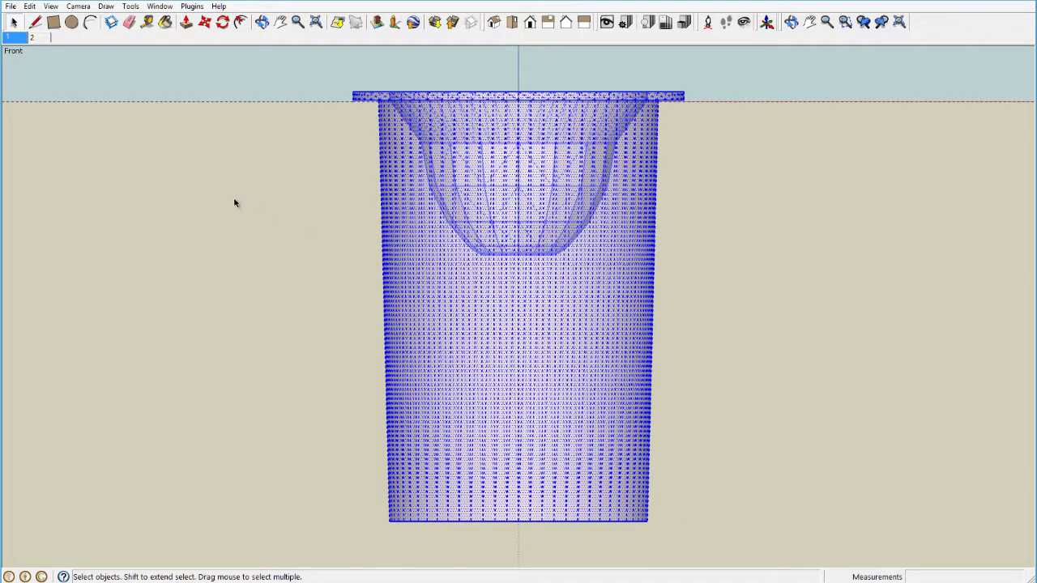
left_click(234, 203)
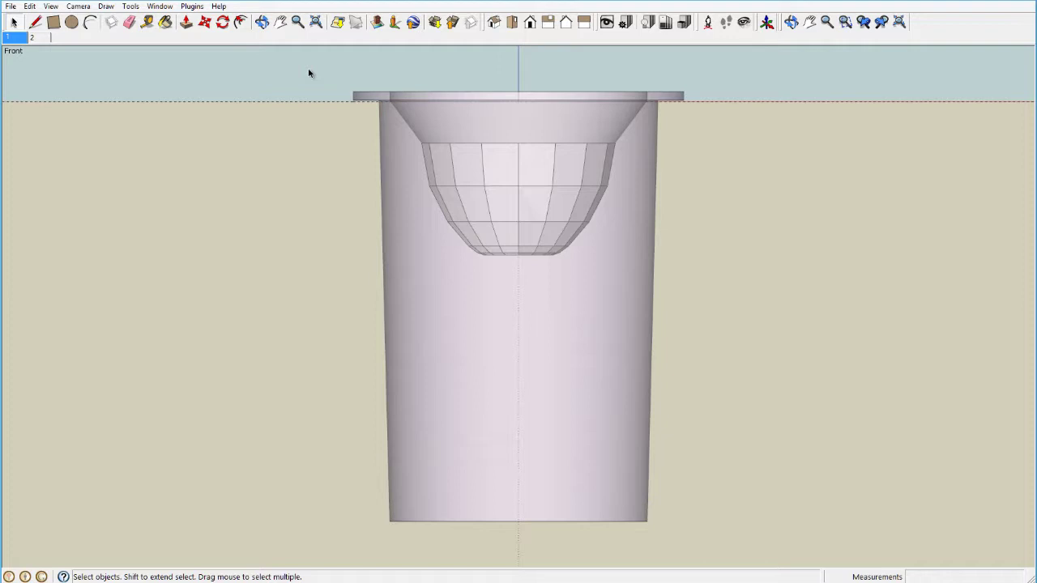
- Start a component named Base from the flange, reflector and opening circle, without the housing, and set it to glue to Any
left_click_drag(309, 69, 714, 274)
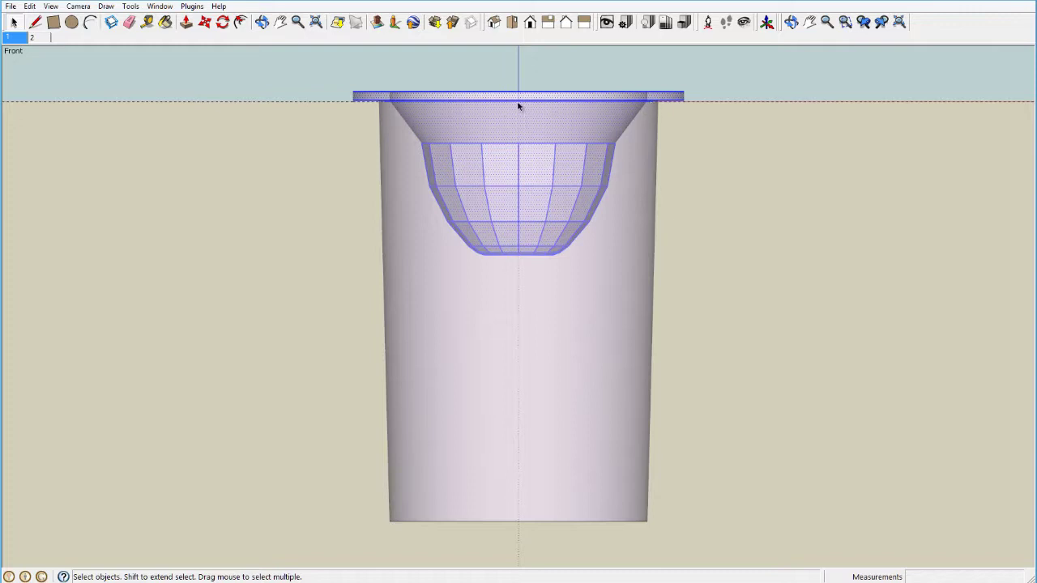
left_click(338, 103)
right_click(671, 99)
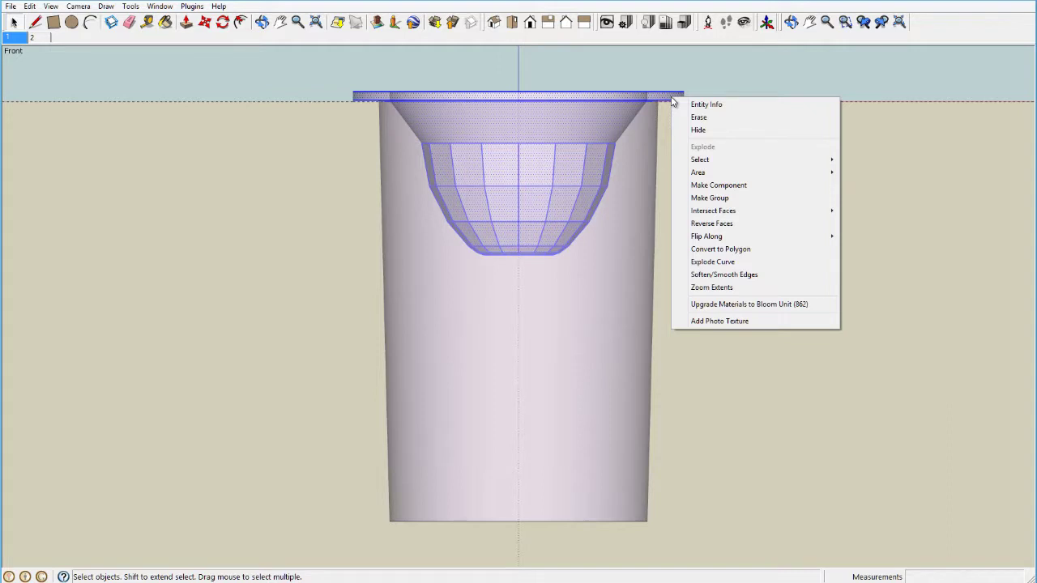
left_click(713, 186)
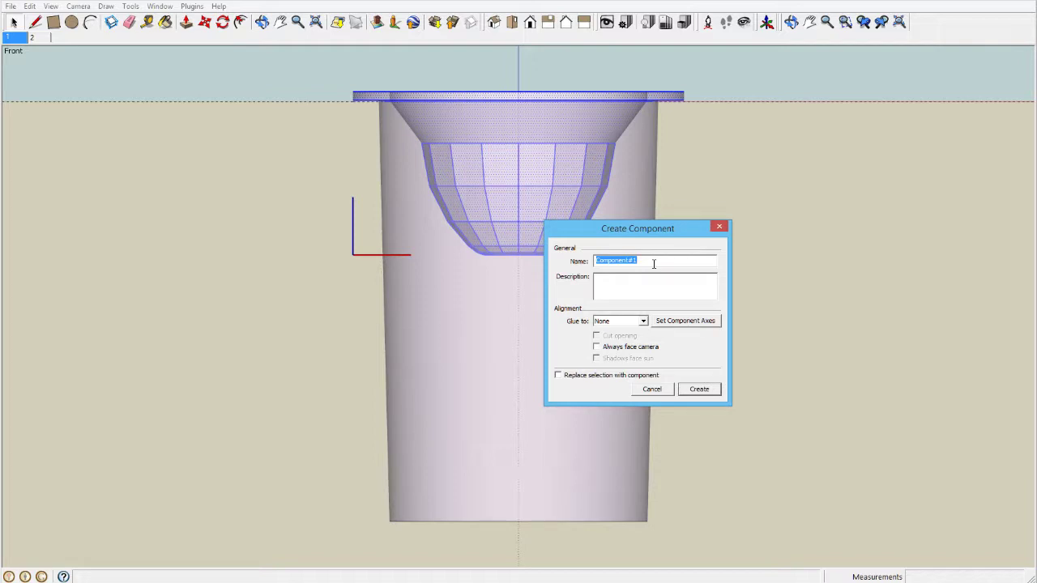
type("Base")
left_click(644, 322)
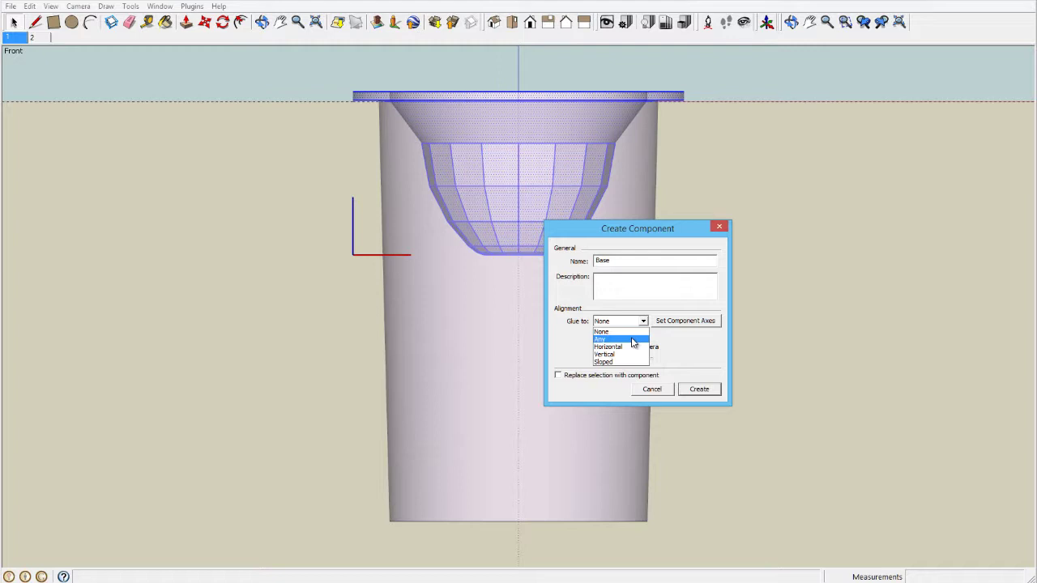
left_click(632, 341)
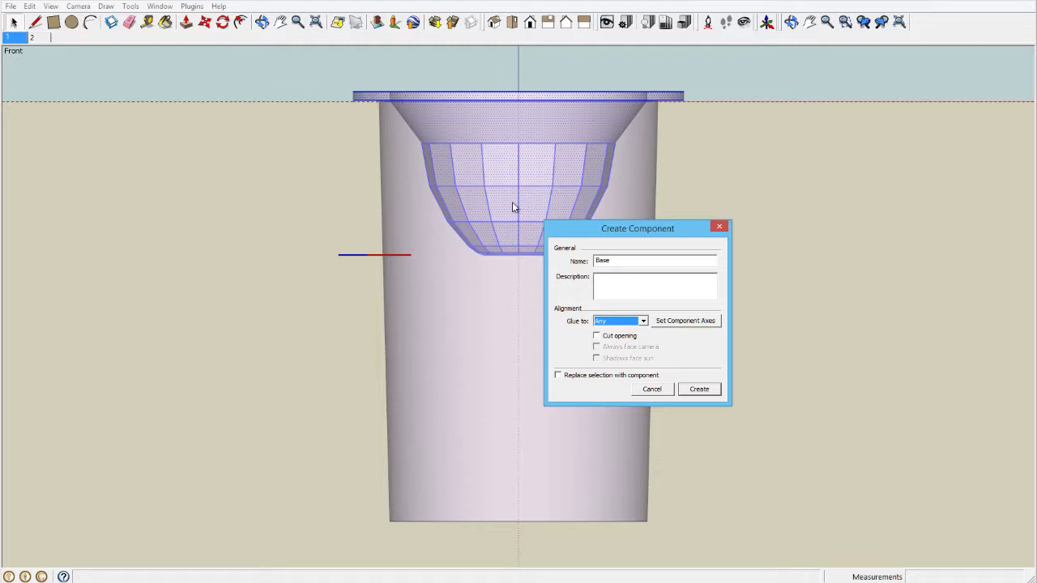
- Place the Base component's axes at the model origin, aligned with the model's red and green axes
left_click(686, 321)
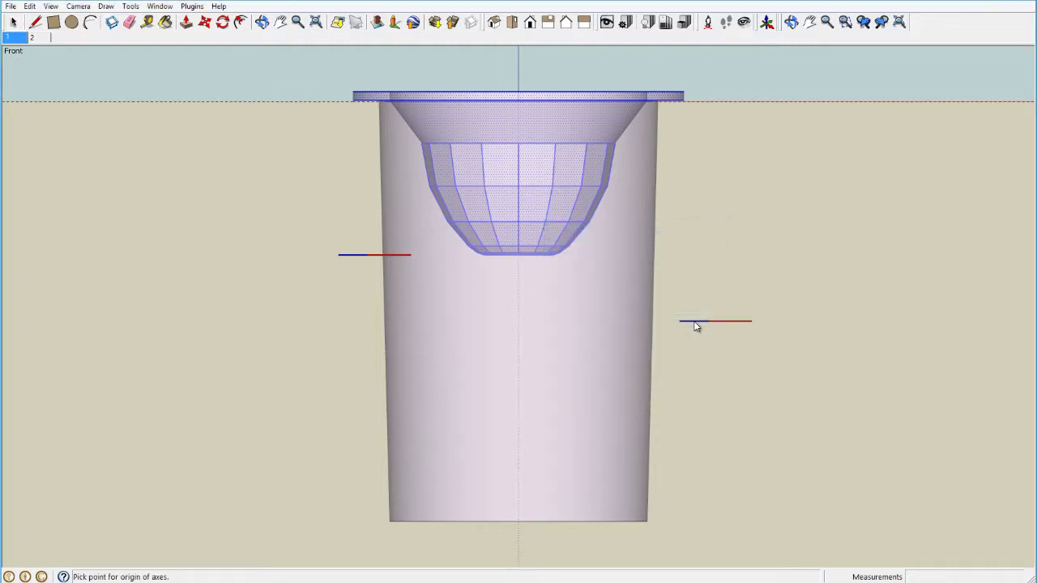
left_click(262, 22)
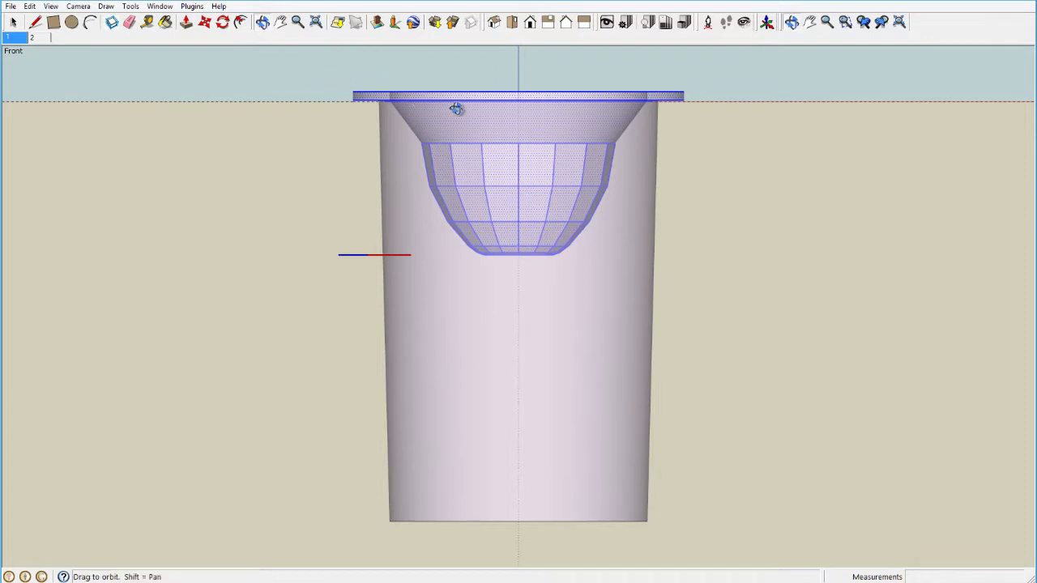
left_click_drag(496, 122, 506, 182)
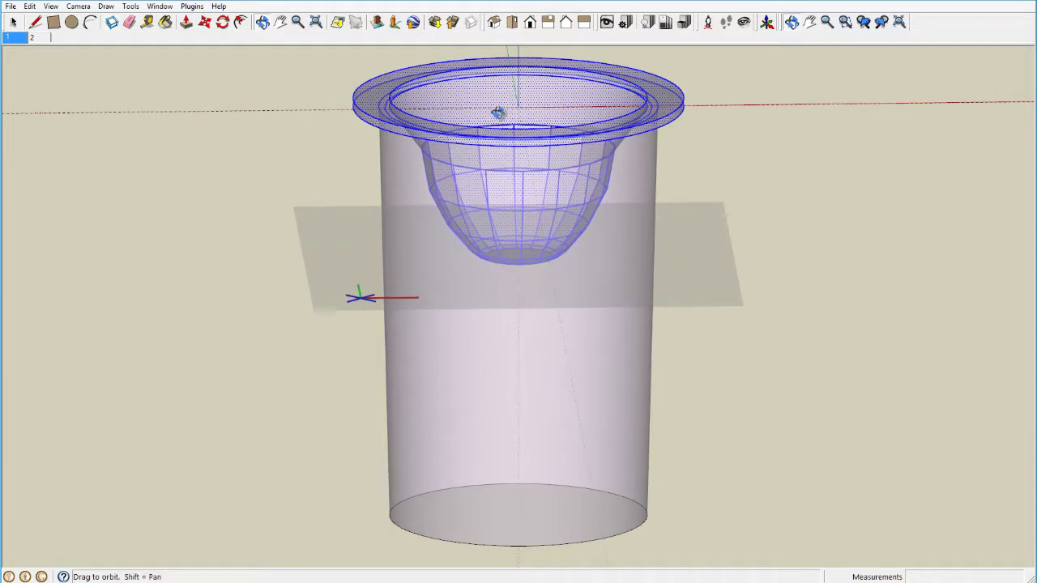
left_click_drag(493, 111, 519, 124)
left_click(280, 22)
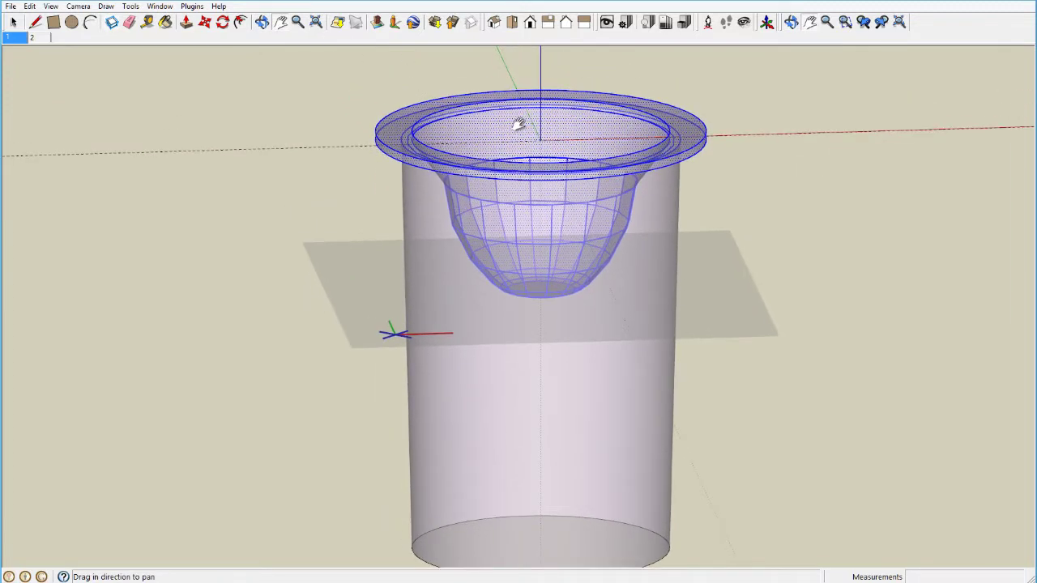
key("Escape")
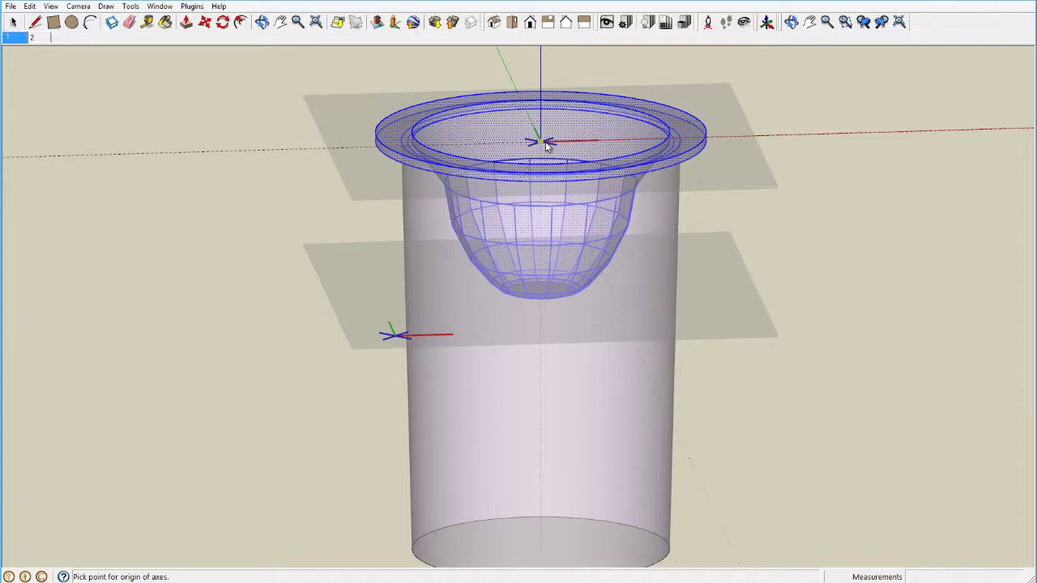
left_click(542, 143)
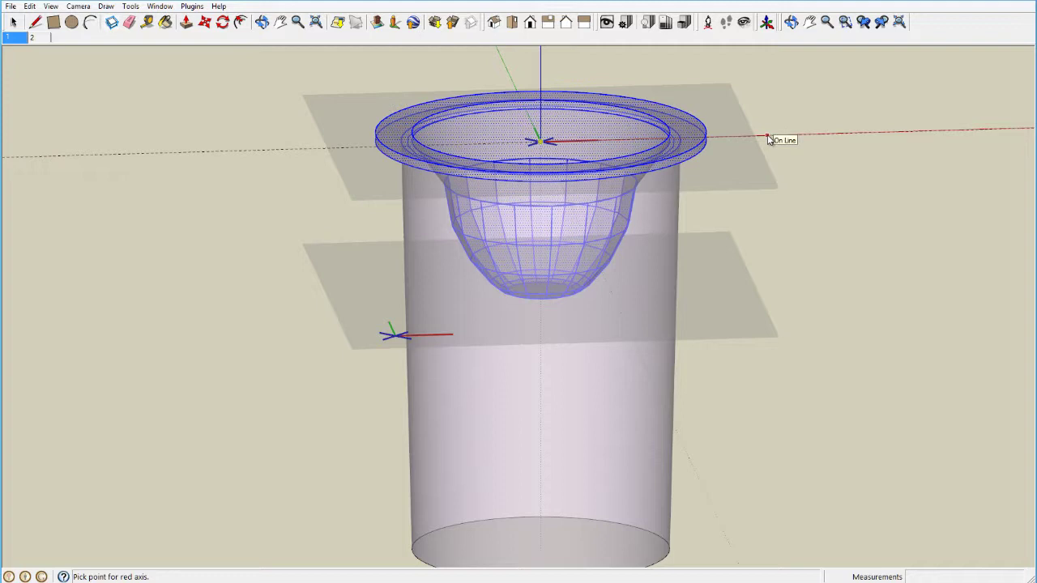
left_click(768, 138)
left_click(504, 69)
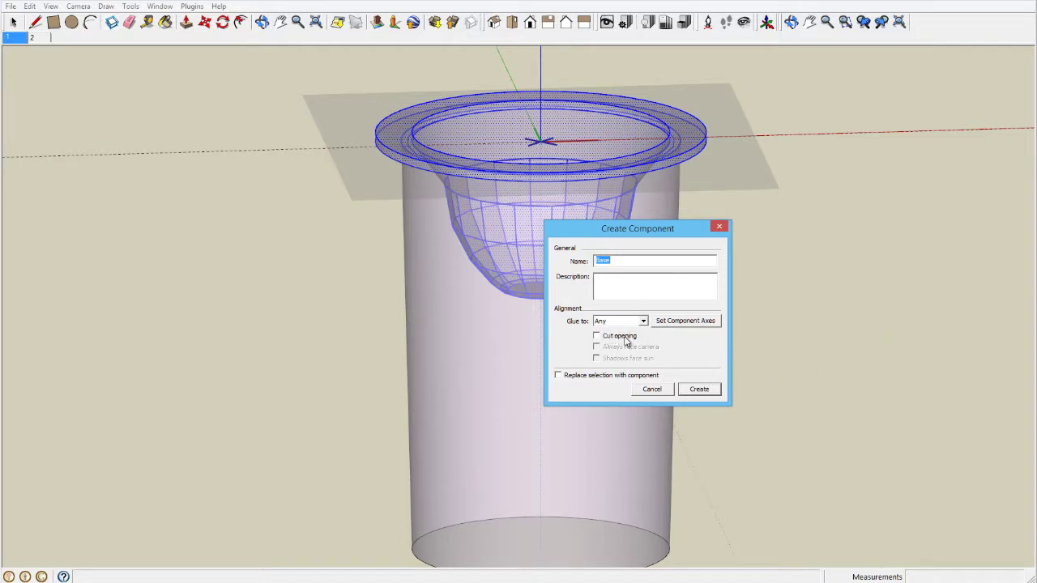
- Enable Cut opening and Replace selection with component, and create the Base component
left_click(598, 336)
left_click(558, 376)
left_click(699, 390)
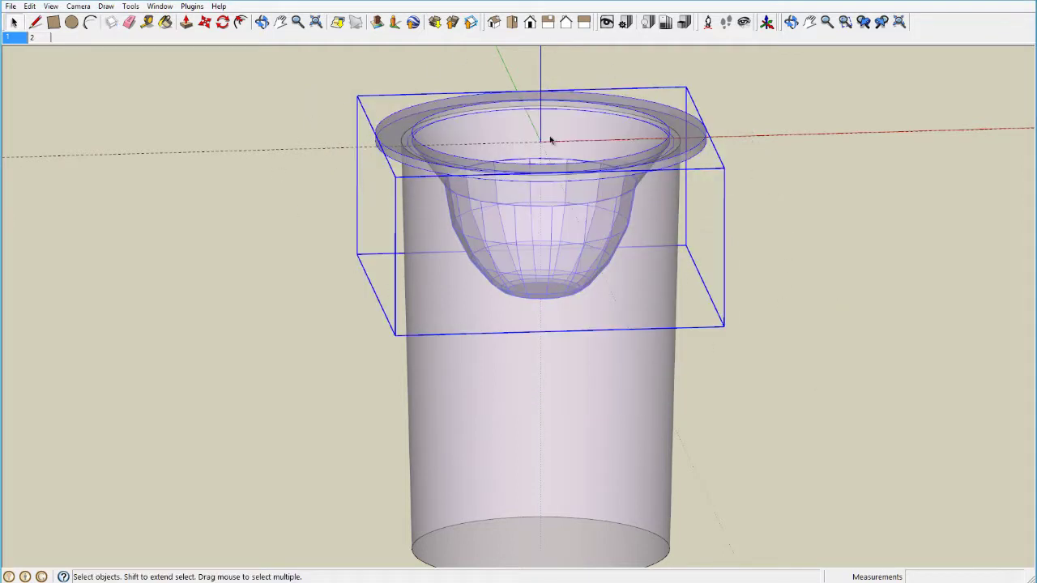
- Open the Outliner and hide the Base component so only the housing is shown
left_click(159, 7)
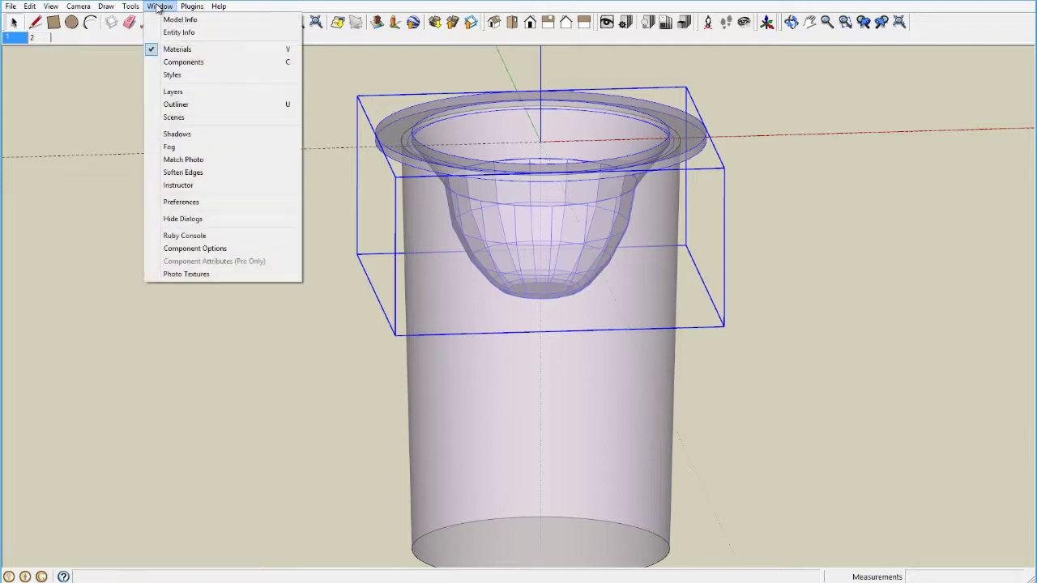
left_click(182, 105)
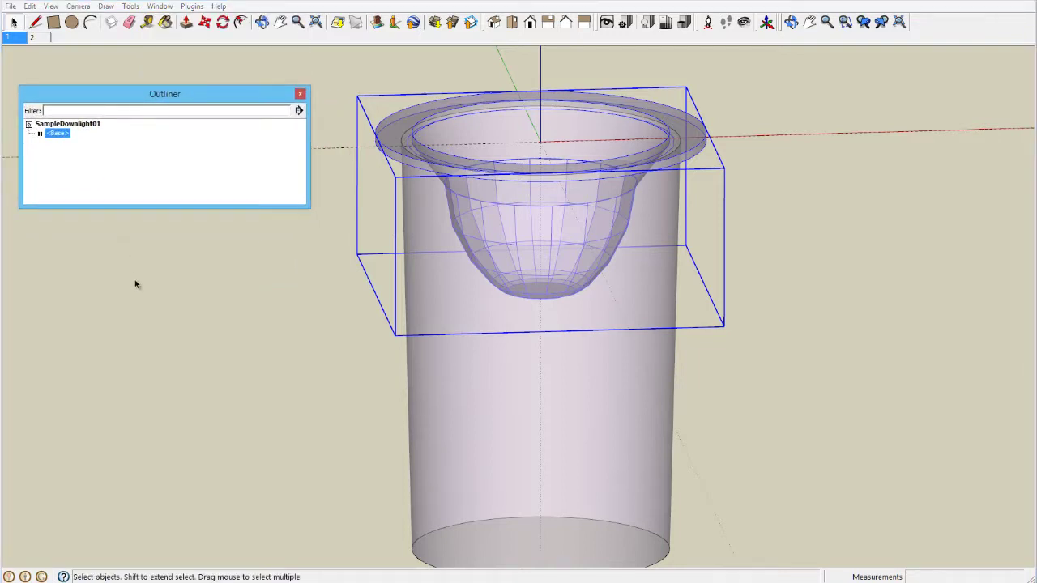
right_click(61, 136)
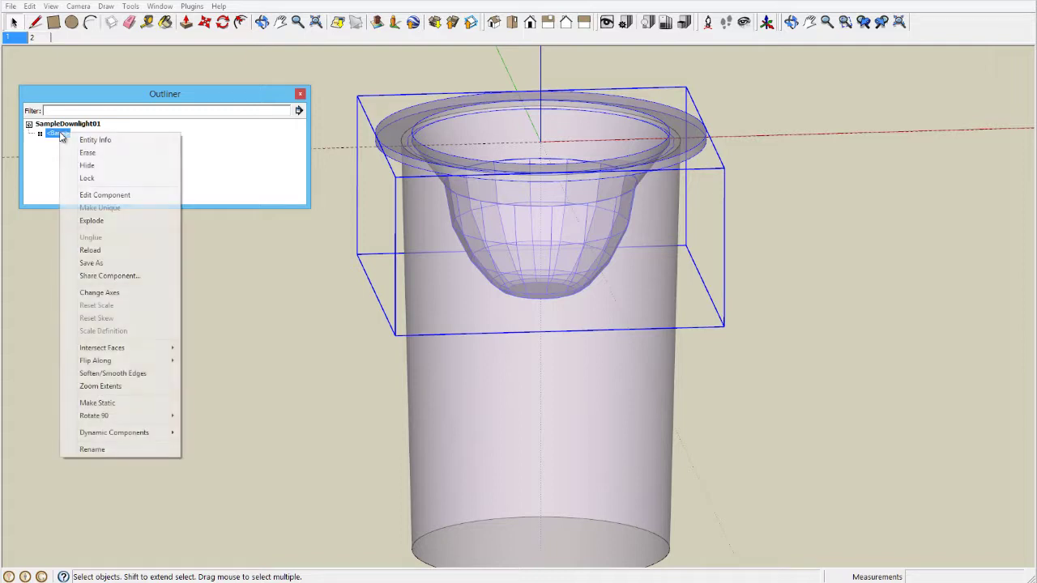
left_click(91, 165)
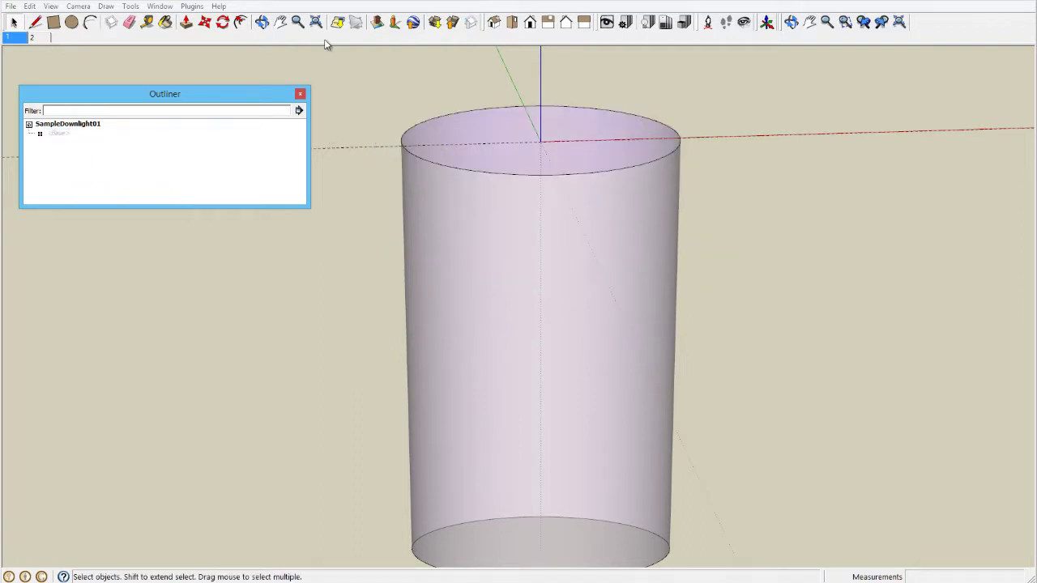
- Make the whole housing cylinder, including its end edges, a component named Head that replaces the selection
left_click(263, 23)
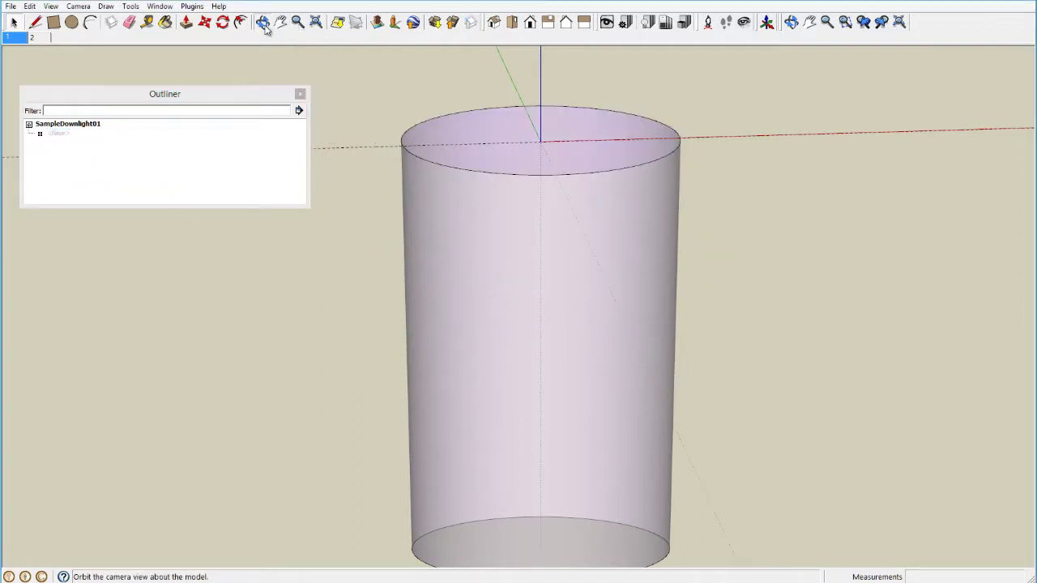
scroll(511, 236, "down", 2)
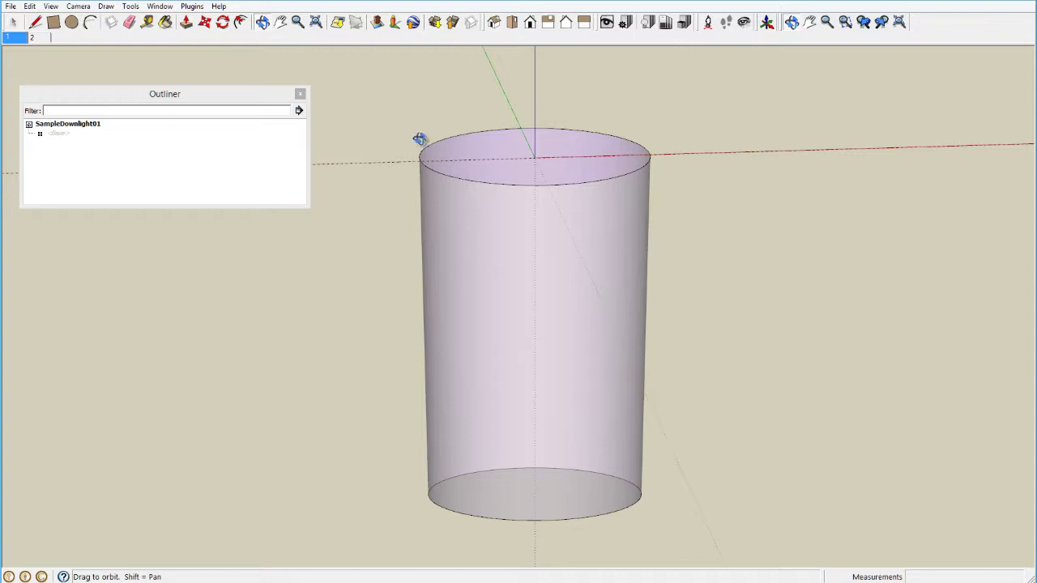
left_click(13, 23)
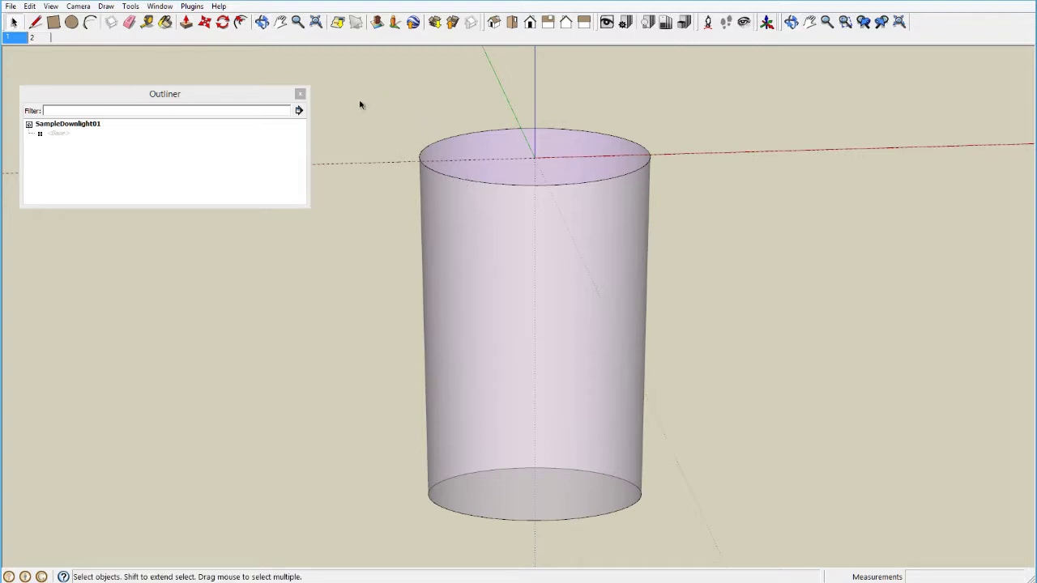
left_click_drag(358, 95, 725, 551)
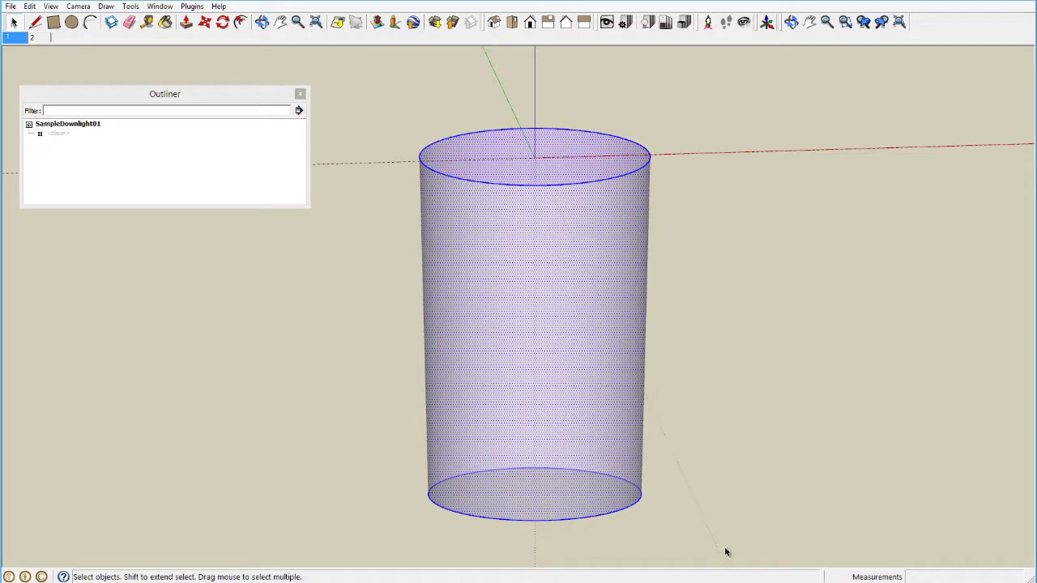
right_click(615, 200)
left_click(664, 287)
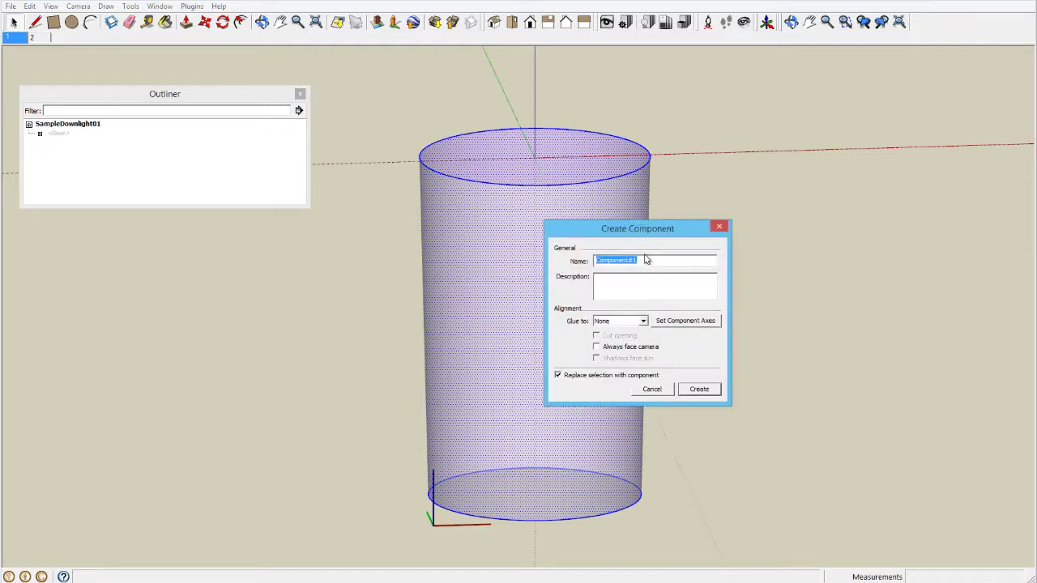
type("Head")
left_click(700, 390)
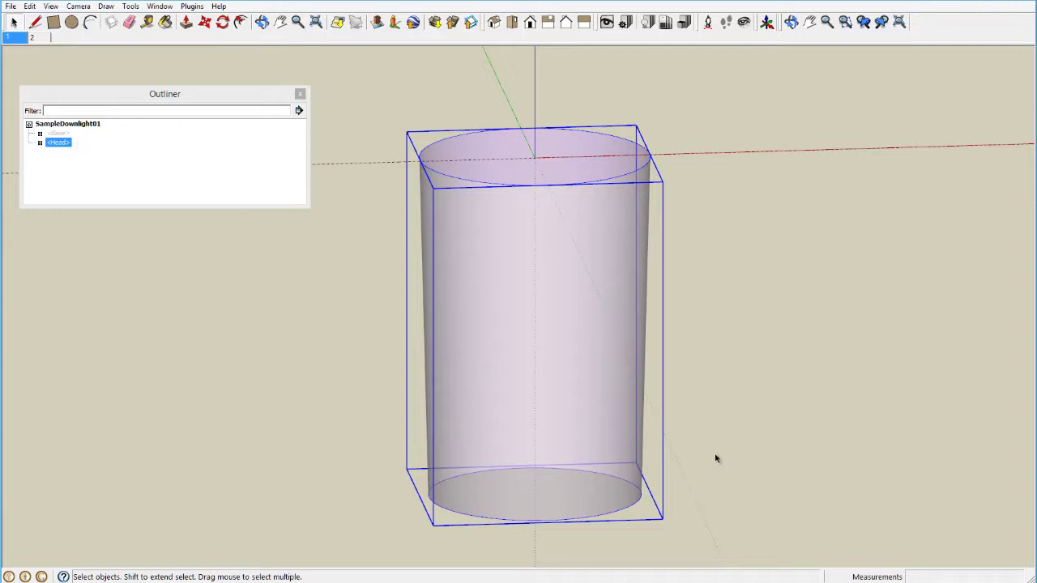
- Unhide the Base component through the Outliner and clear the selection
right_click(58, 134)
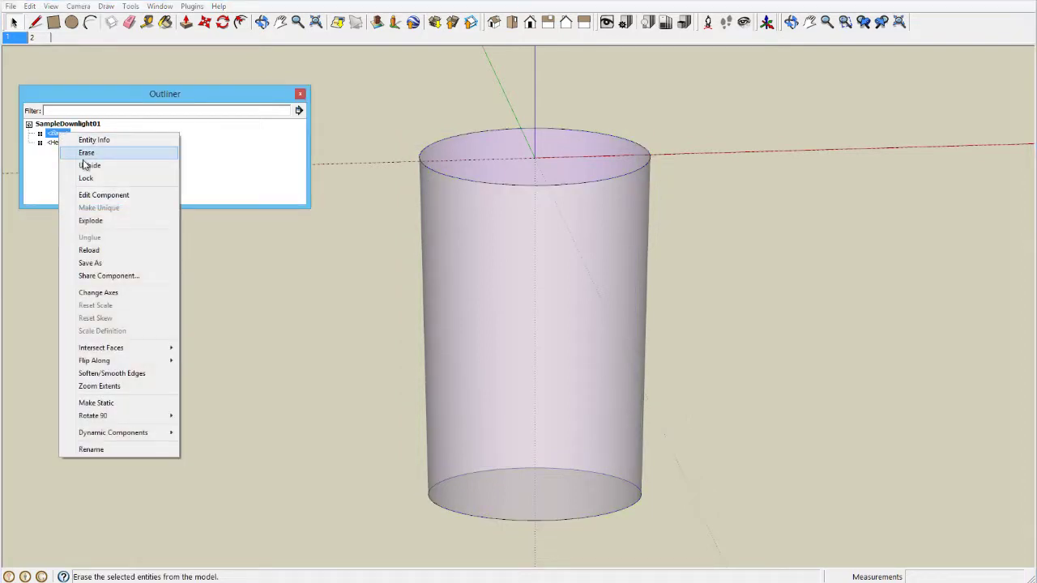
left_click(87, 166)
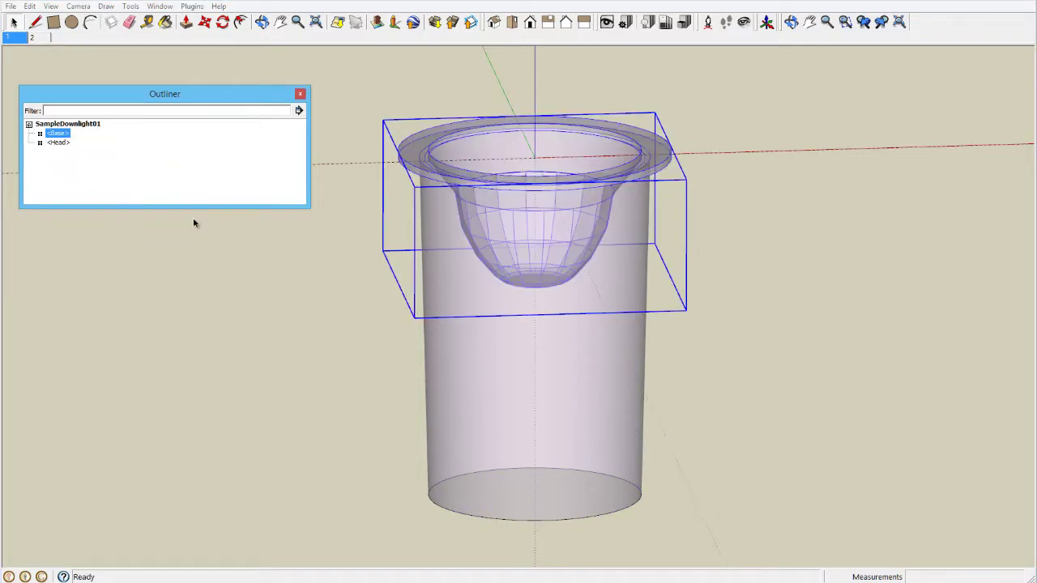
left_click(303, 342)
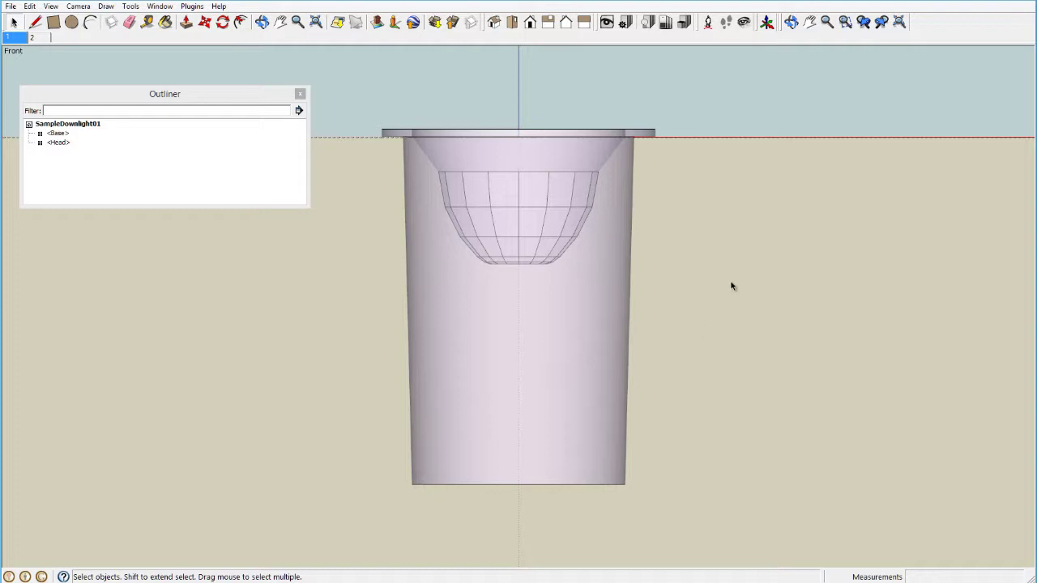
- Add a custom light in the Bloom Unit Luminaire Manager and name it AB_DL27W_LS
left_click(648, 22)
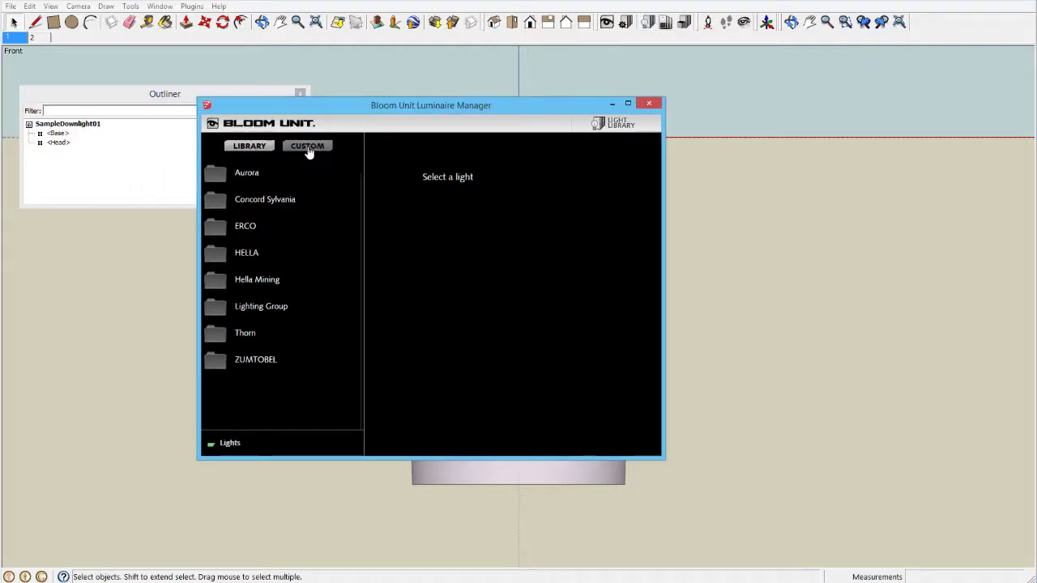
left_click(307, 147)
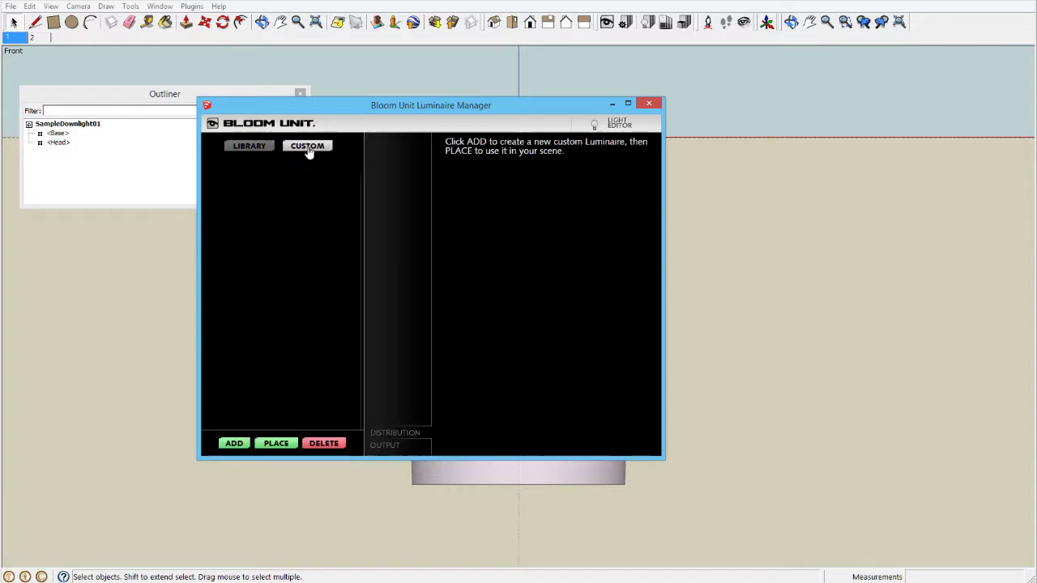
left_click(233, 444)
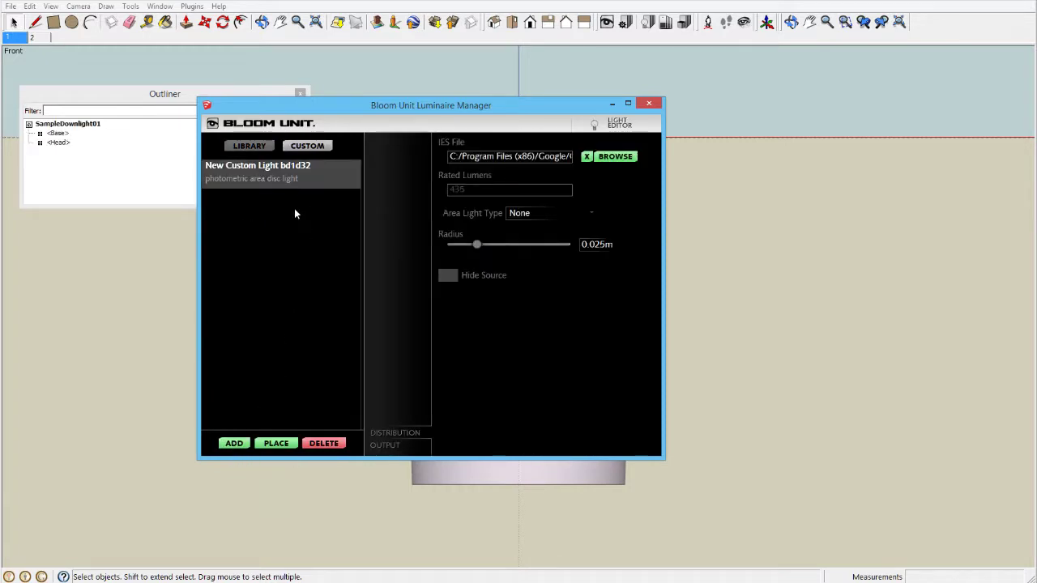
double_click(209, 167)
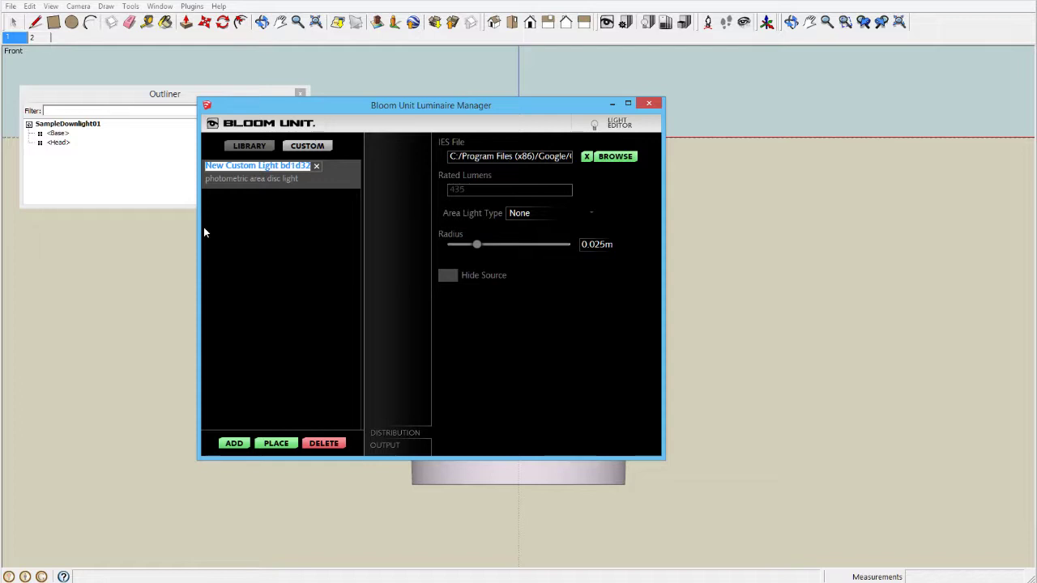
type("A")
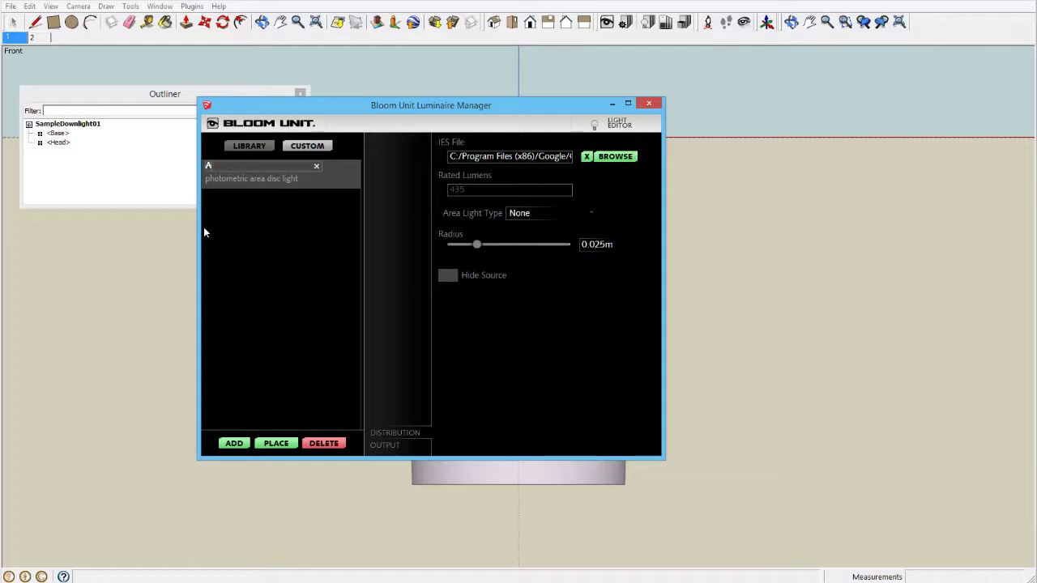
type("B_DL27W_")
type("LS")
key("Return")
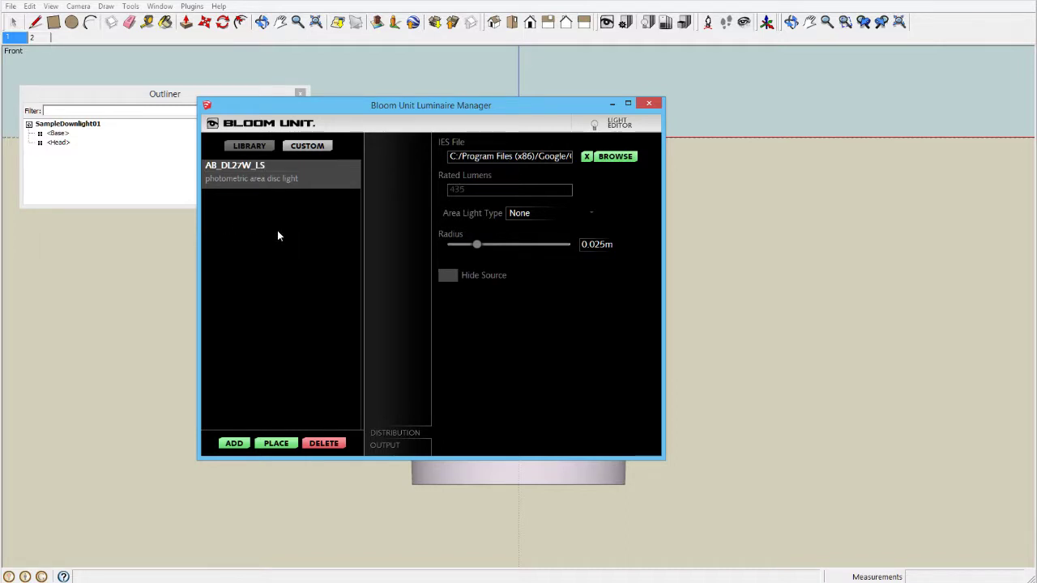
- Load 4236.IES from the Sample Downlight folder as the light's IES file and set its area light type to Disc
left_click(615, 157)
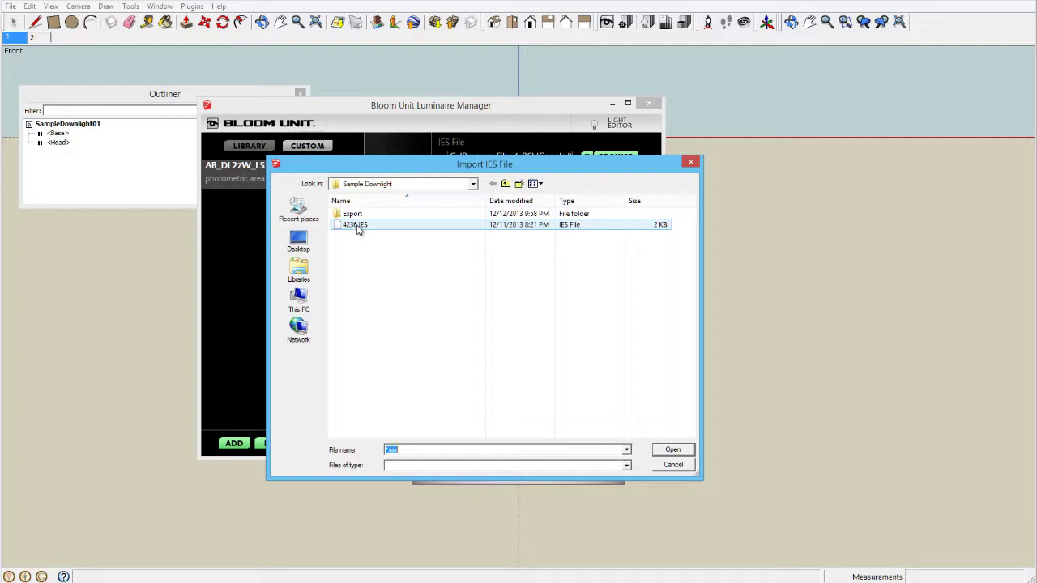
left_click(359, 226)
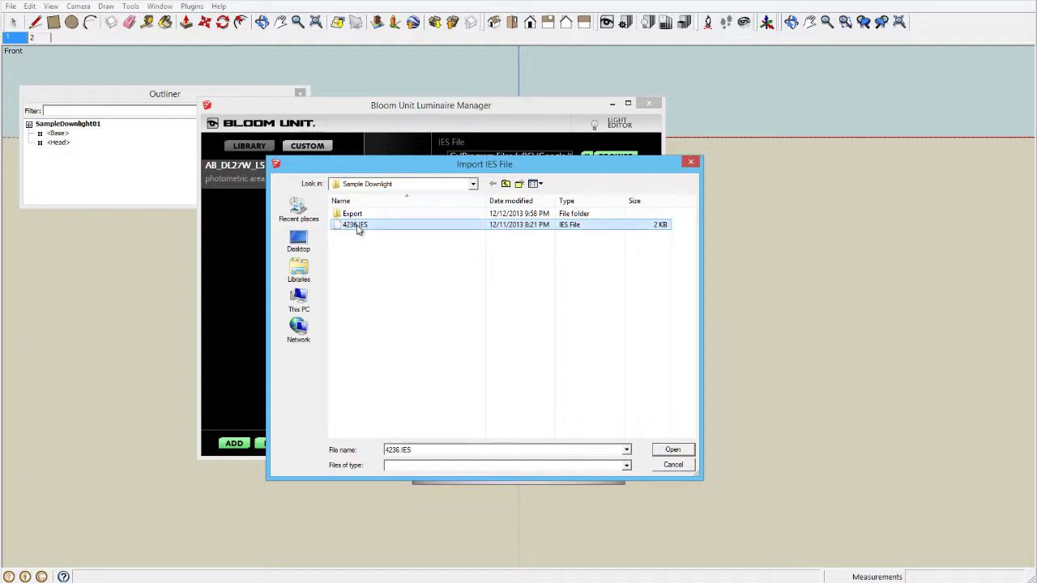
left_click(672, 449)
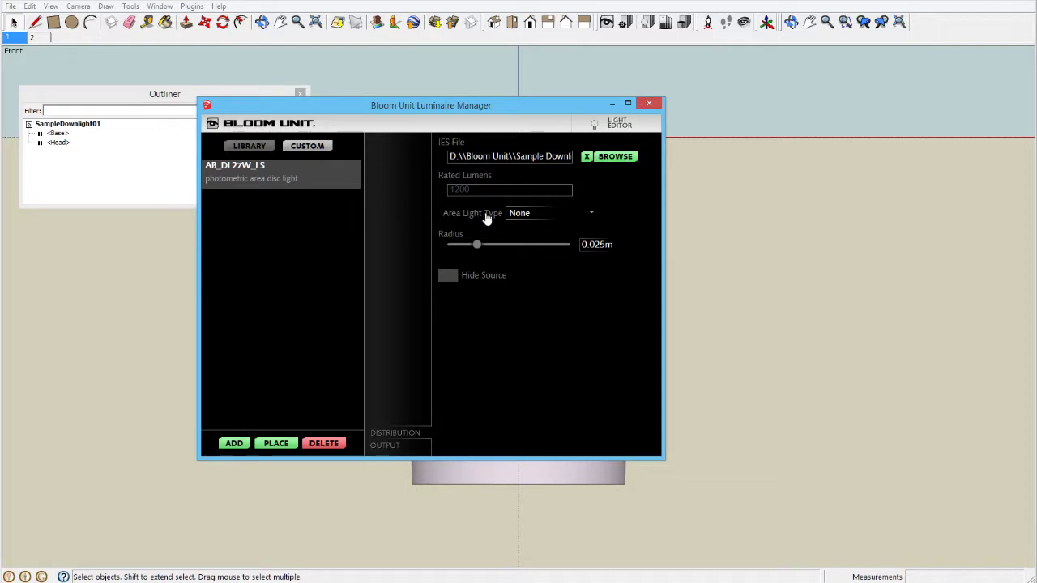
left_click(593, 217)
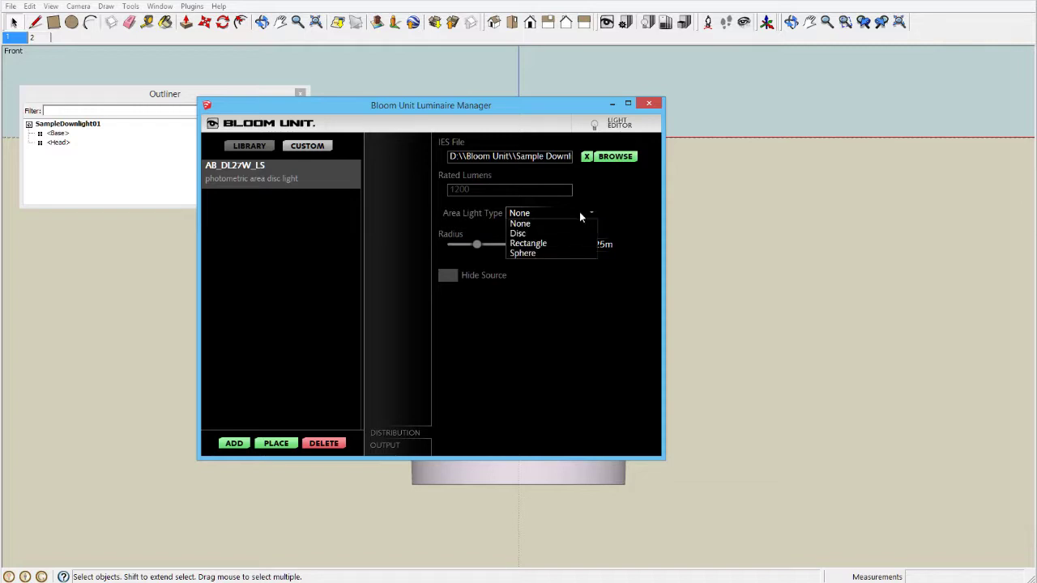
left_click(518, 235)
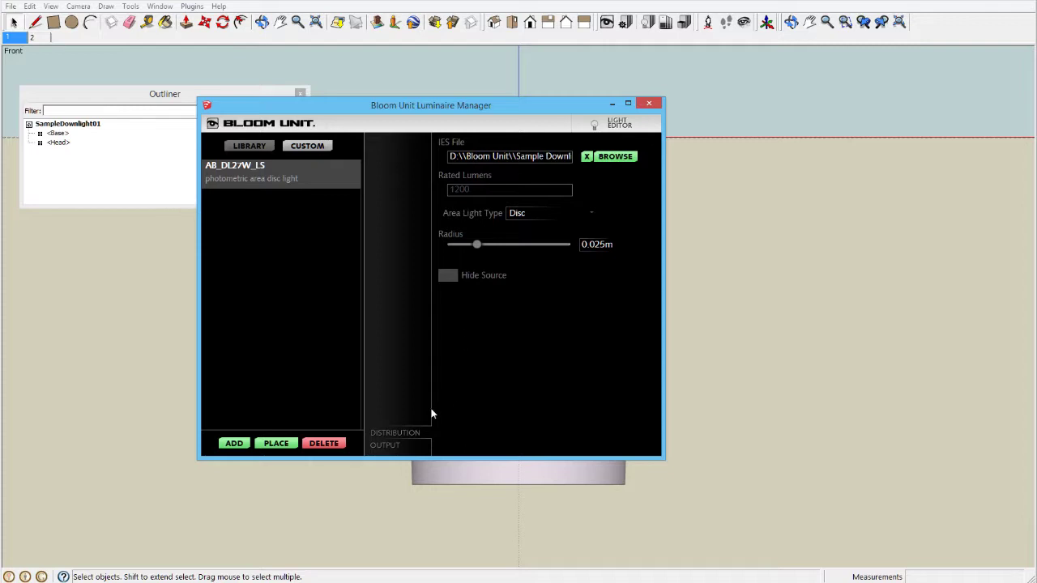
- Set the output light color of AB_DL27W_LS to Incandescent (2500K)
left_click(385, 446)
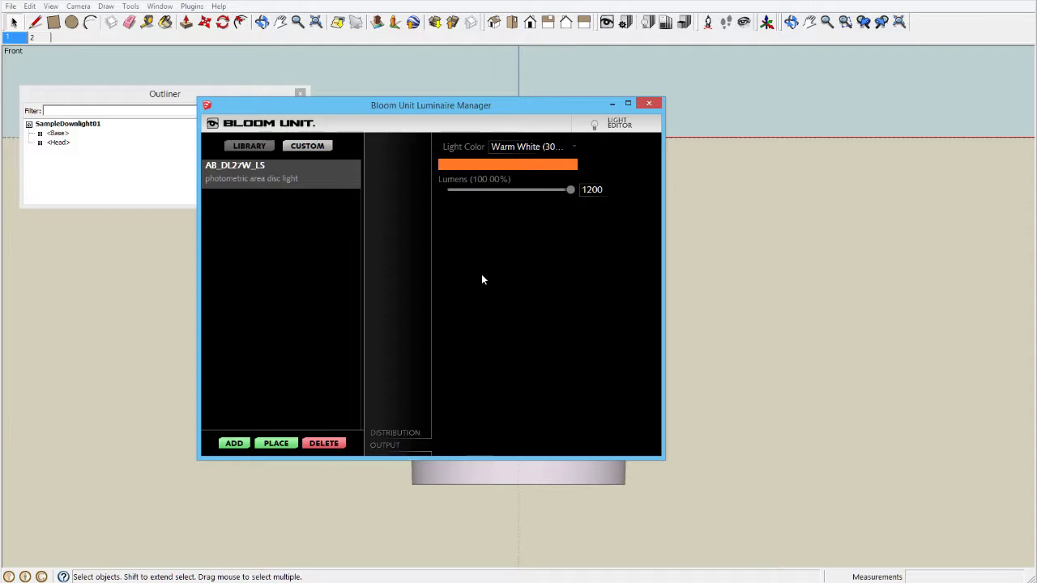
left_click(575, 150)
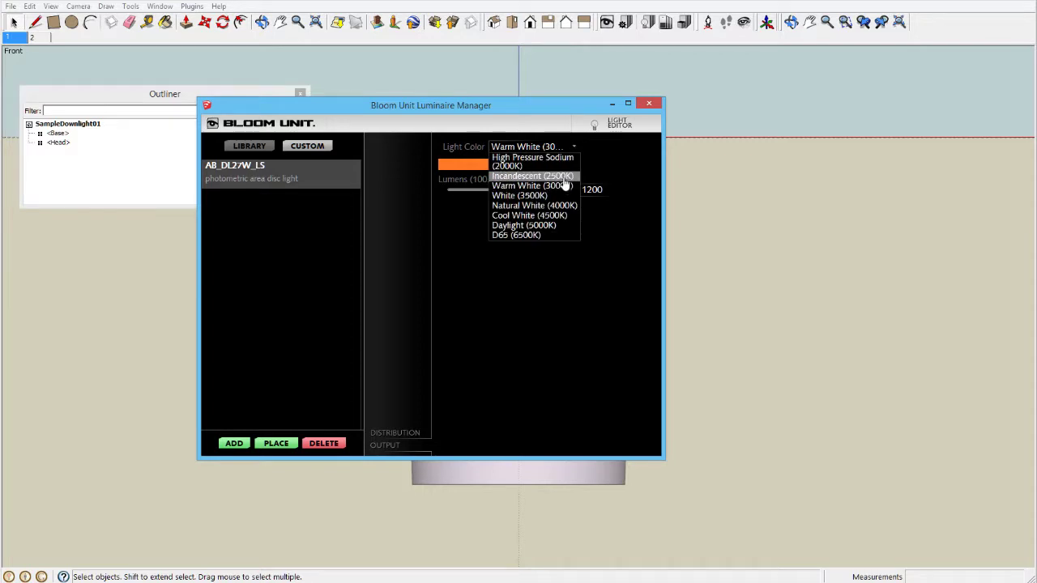
left_click(565, 178)
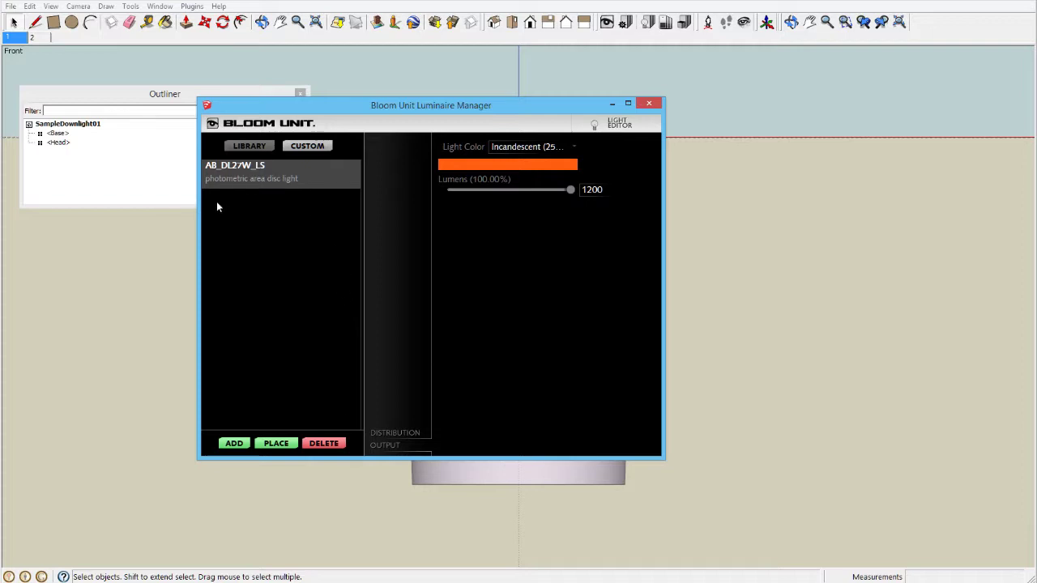
- Place the AB_DL27W_LS light in the model beside the downlight and close the Luminaire Manager
left_click(276, 445)
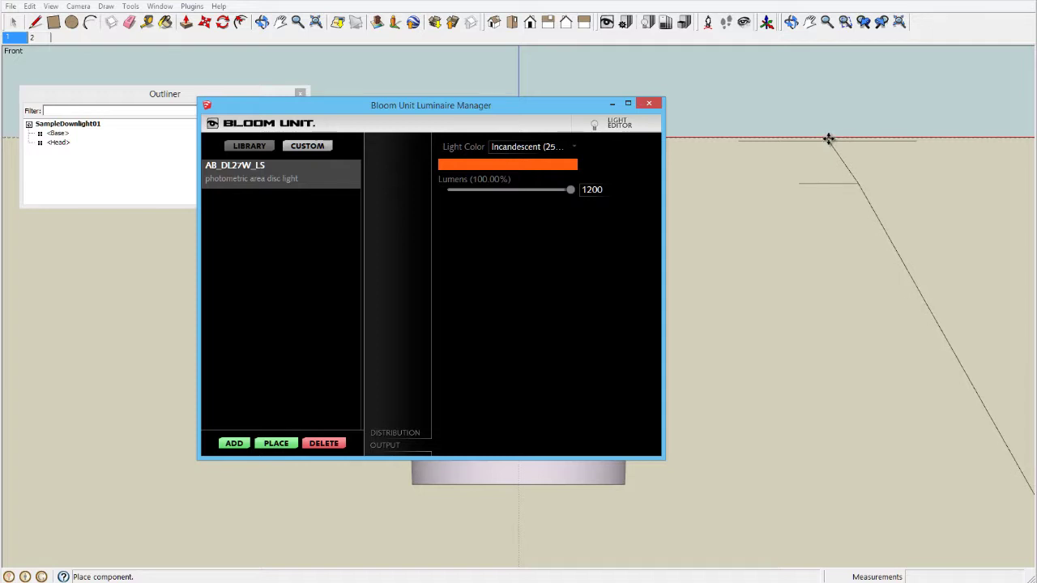
left_click(829, 139)
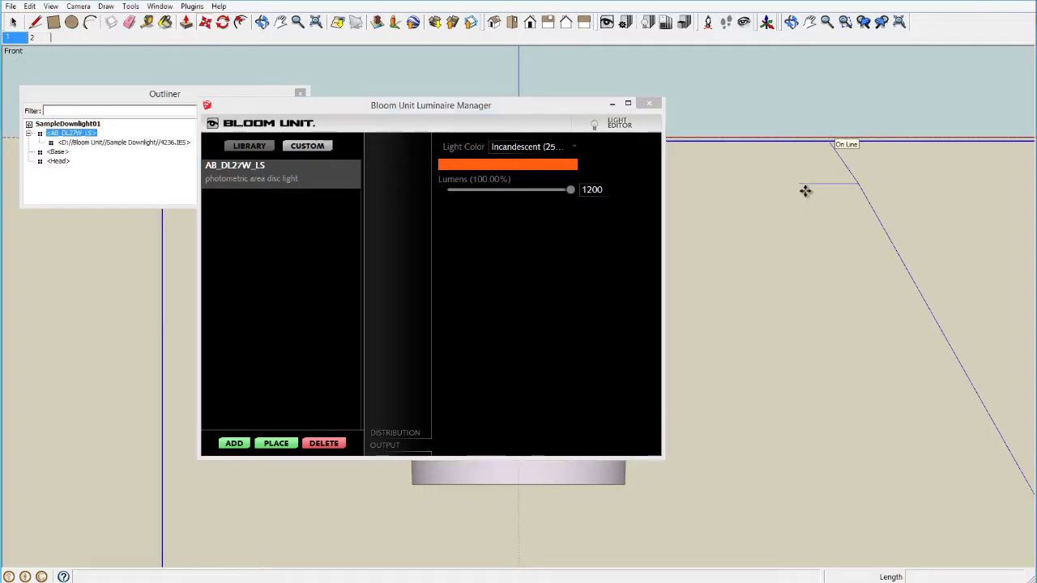
left_click(649, 103)
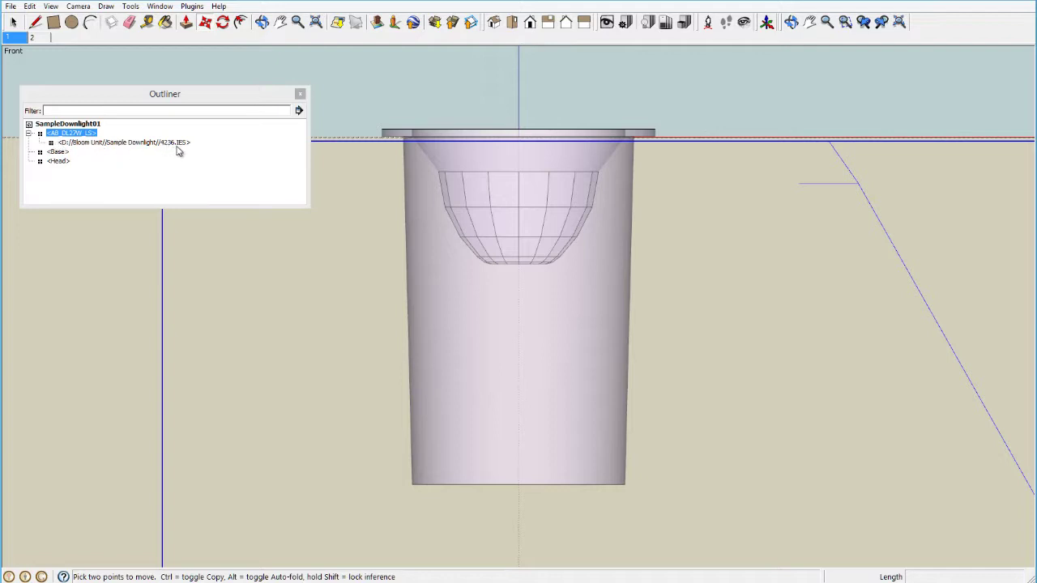
- Flip the placed light along the component's blue axis
left_click(316, 21)
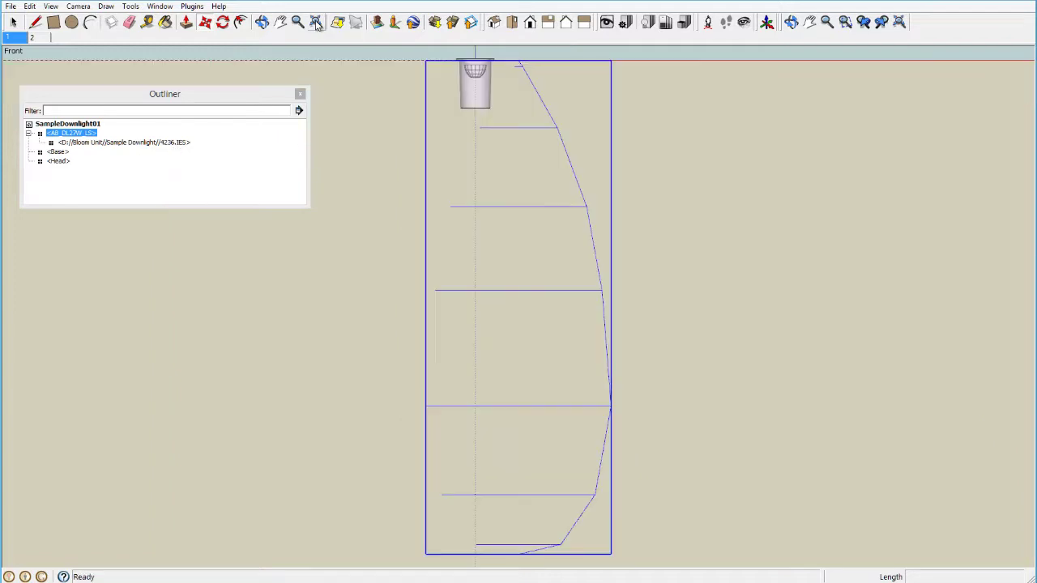
key("m")
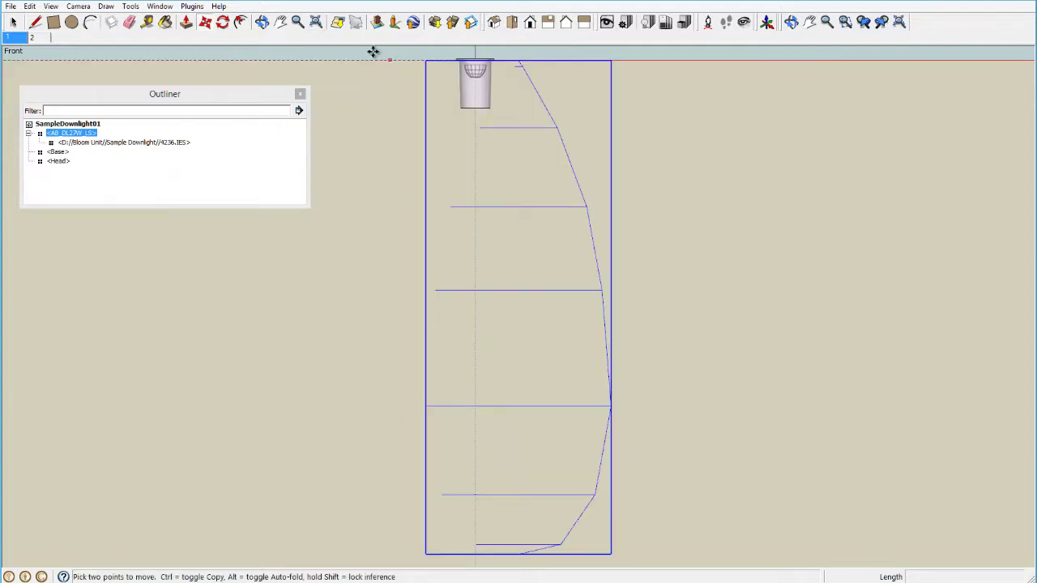
left_click(263, 22)
left_click_drag(366, 88, 422, 202)
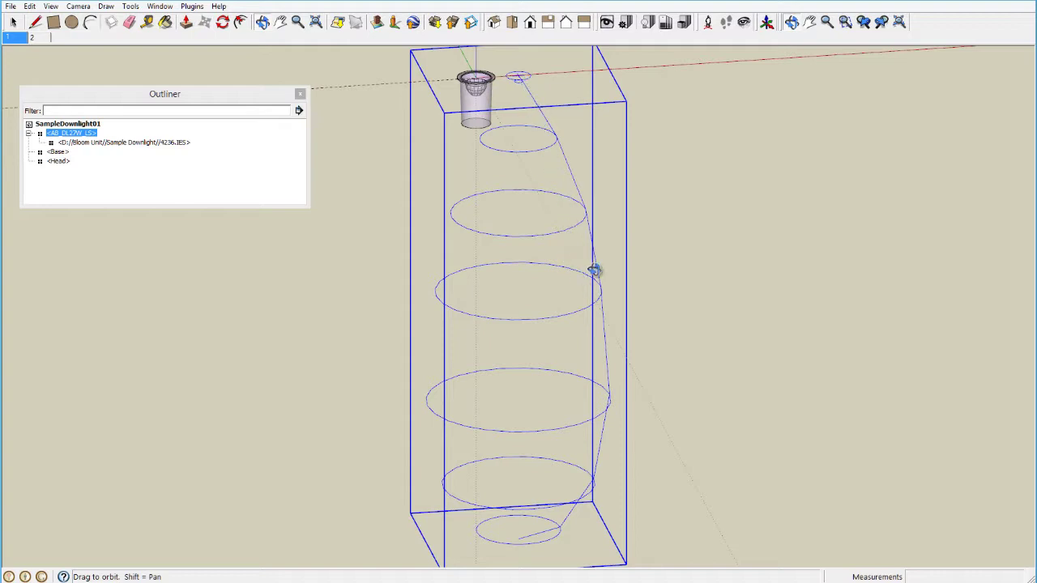
left_click(13, 23)
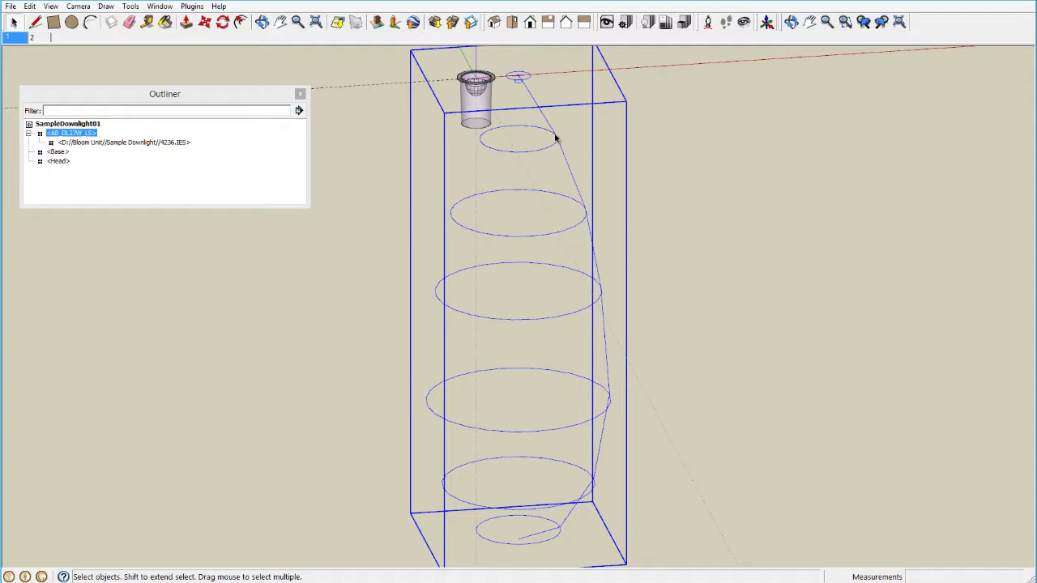
right_click(557, 141)
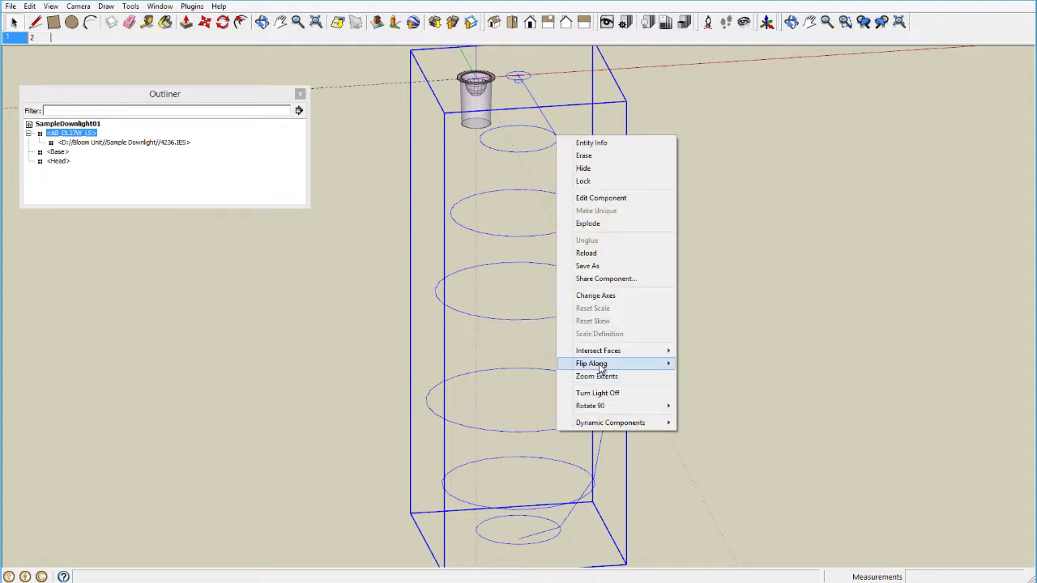
mouse_move(601, 370)
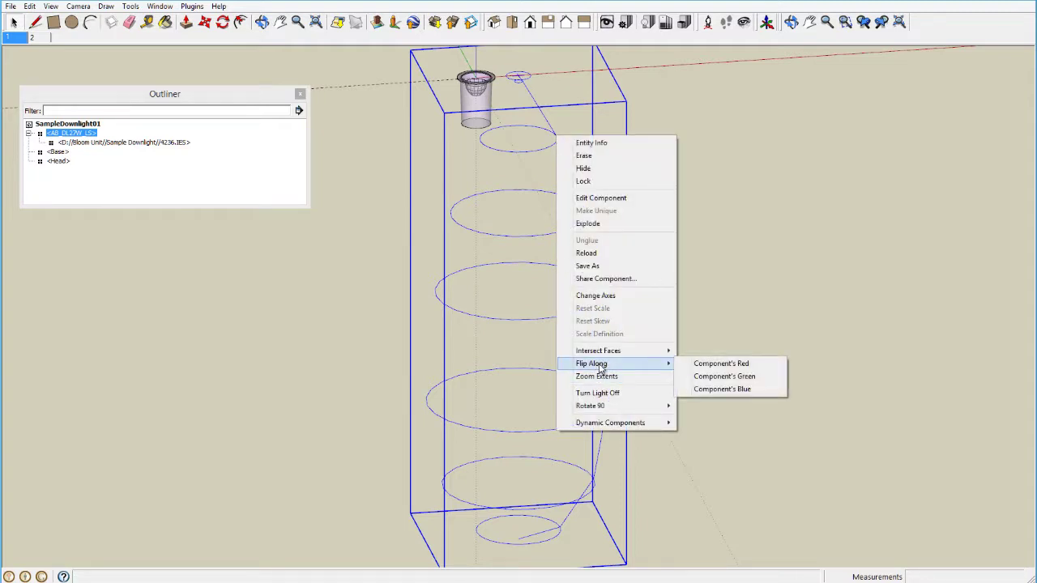
left_click(733, 389)
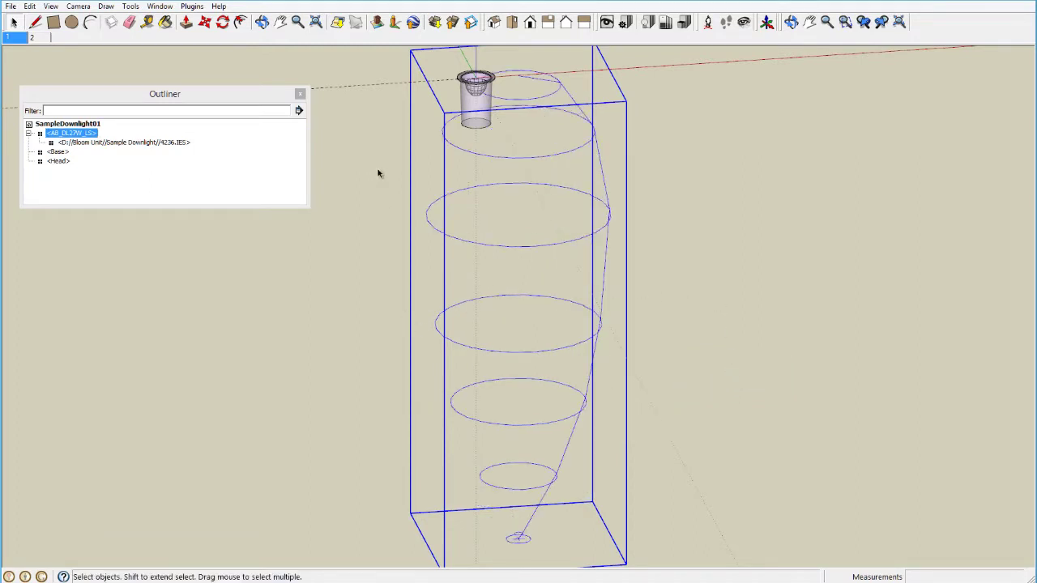
- In the front view, move the light about 98.66 cm up so its source end sits at the downlight's reflector
left_click(533, 24)
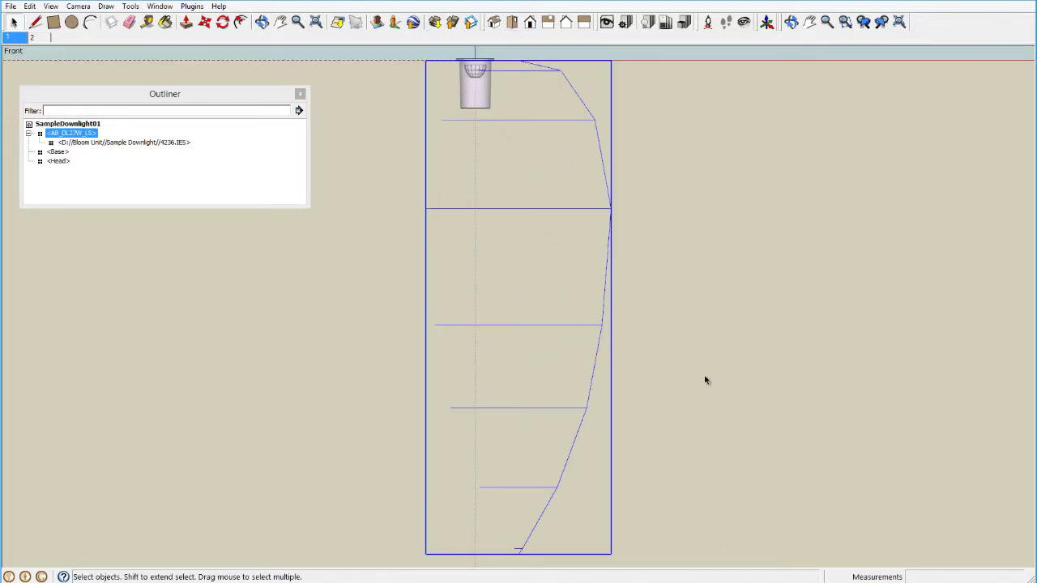
left_click(205, 24)
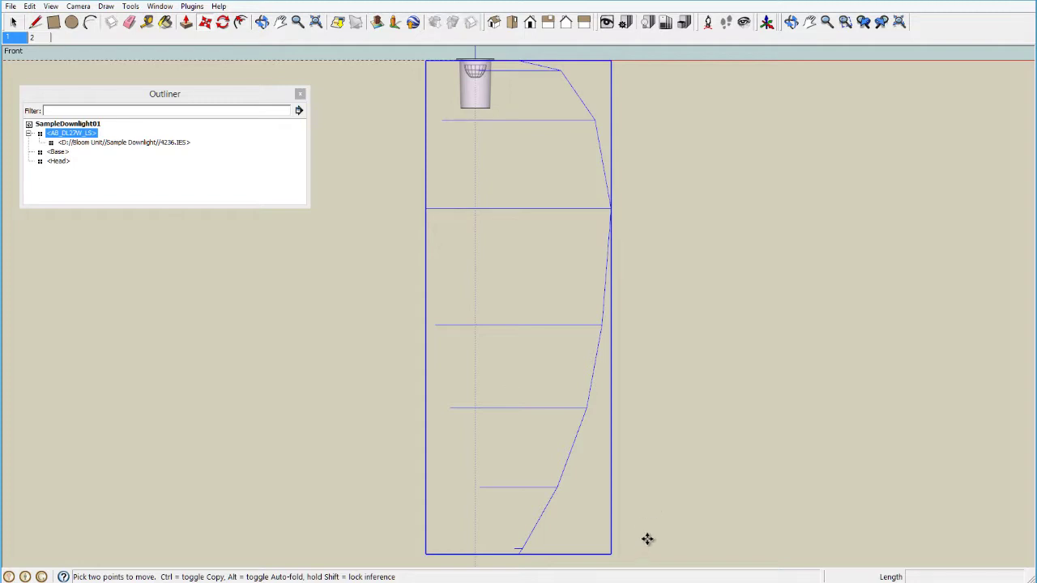
left_click(647, 539)
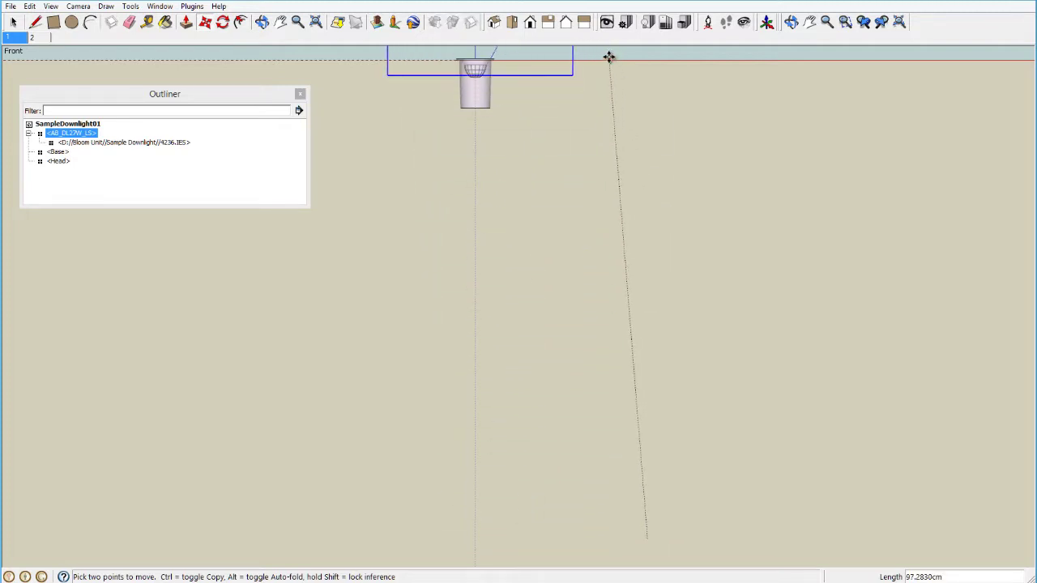
left_click(607, 53)
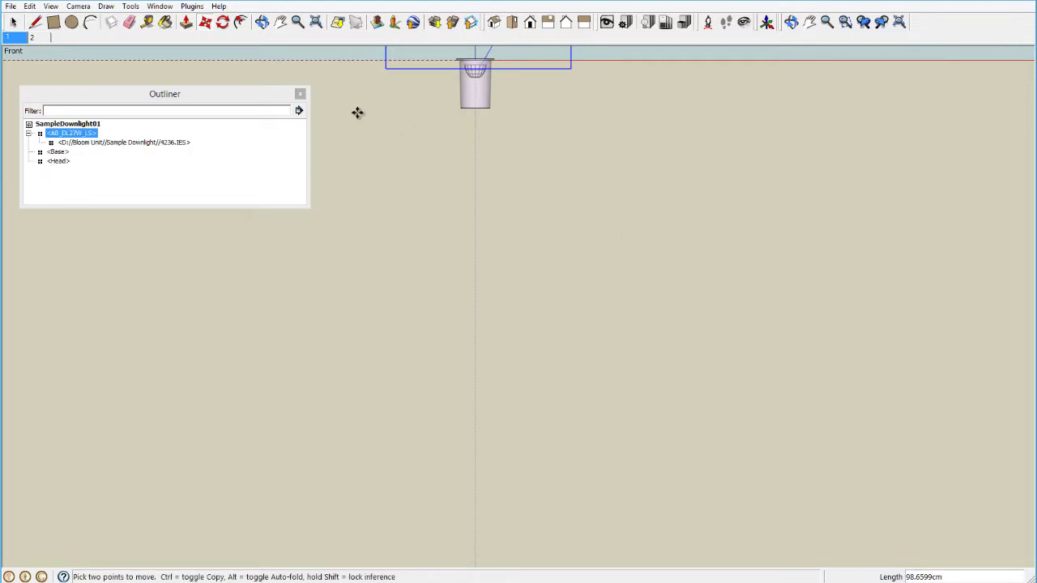
- Move the light about 1.04 cm so its source point meets the center of the upper rim of the inner faceted bowl
left_click(281, 22)
left_click_drag(360, 76, 461, 336)
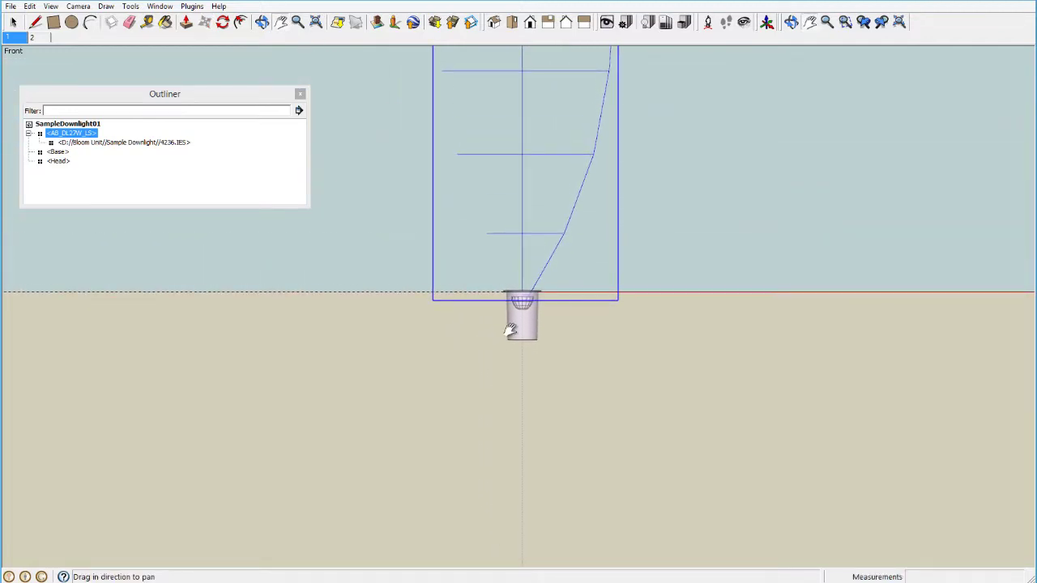
scroll(522, 302, "up", 5)
scroll(521, 302, "up", 4)
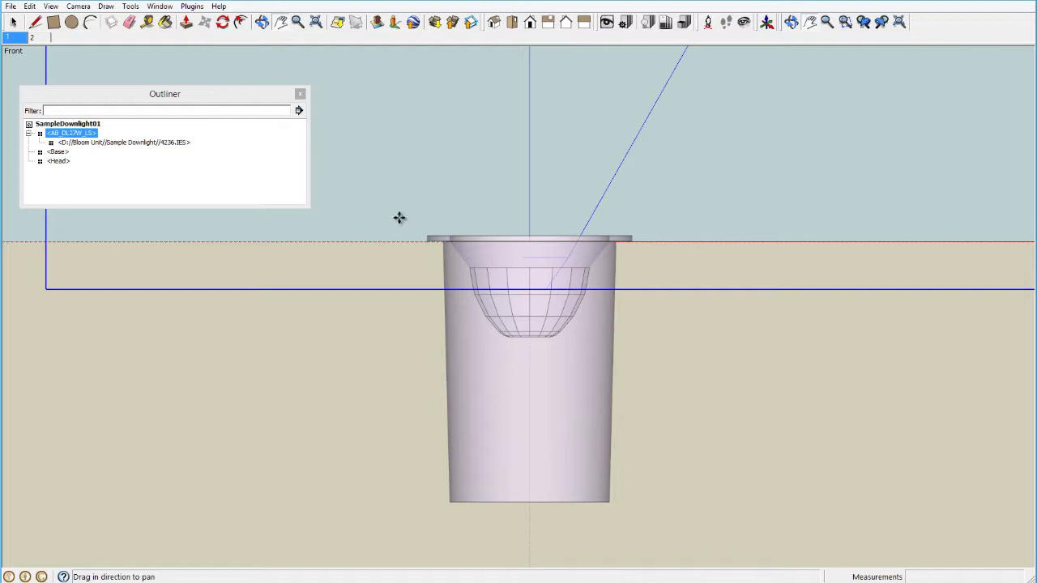
key("m")
left_click(690, 385)
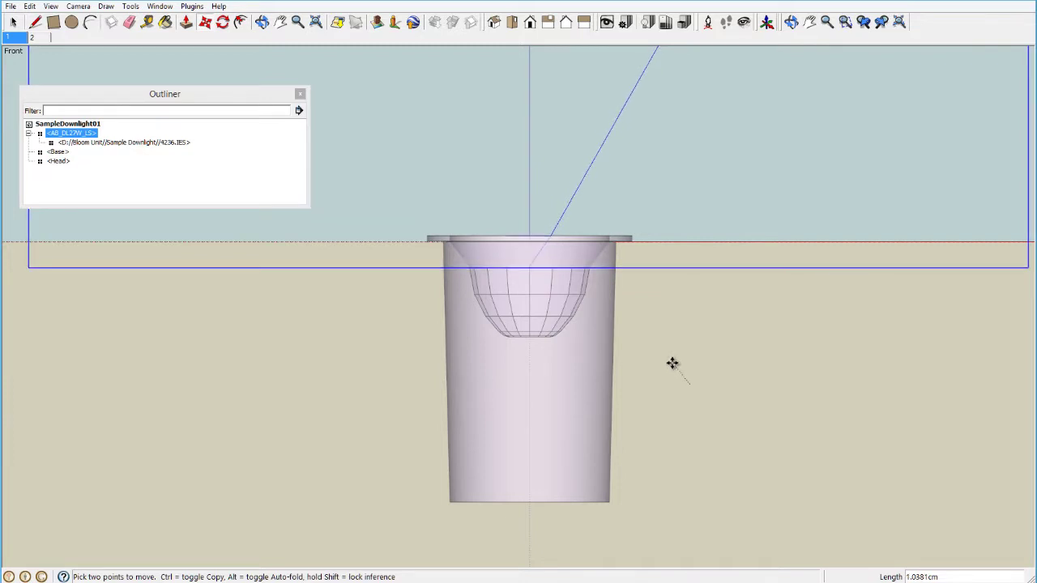
left_click(673, 363)
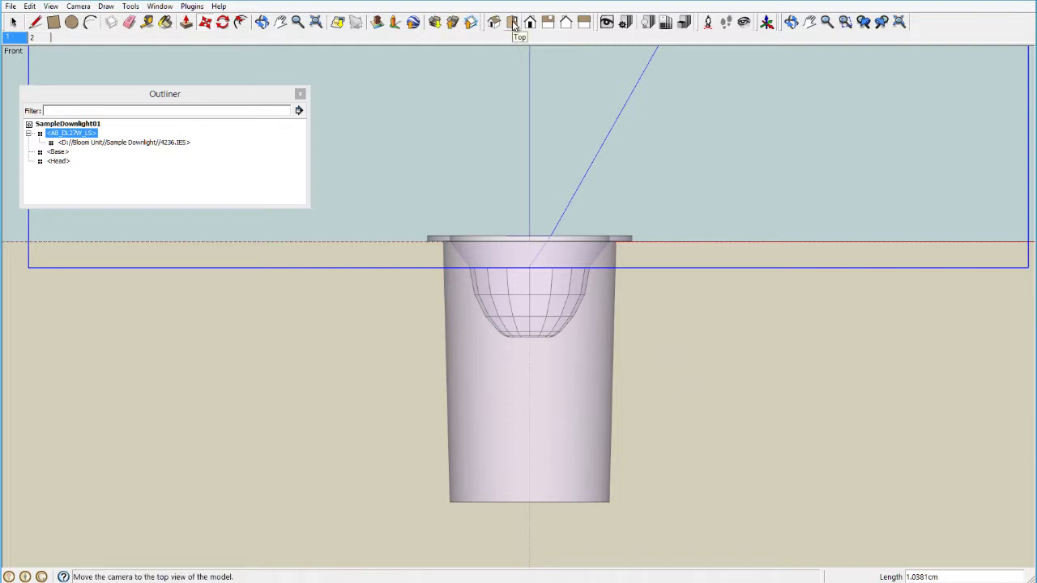
- Check the light's centering in the right and top views and nudge it about 0.04 cm onto the downlight's axis
left_click(555, 26)
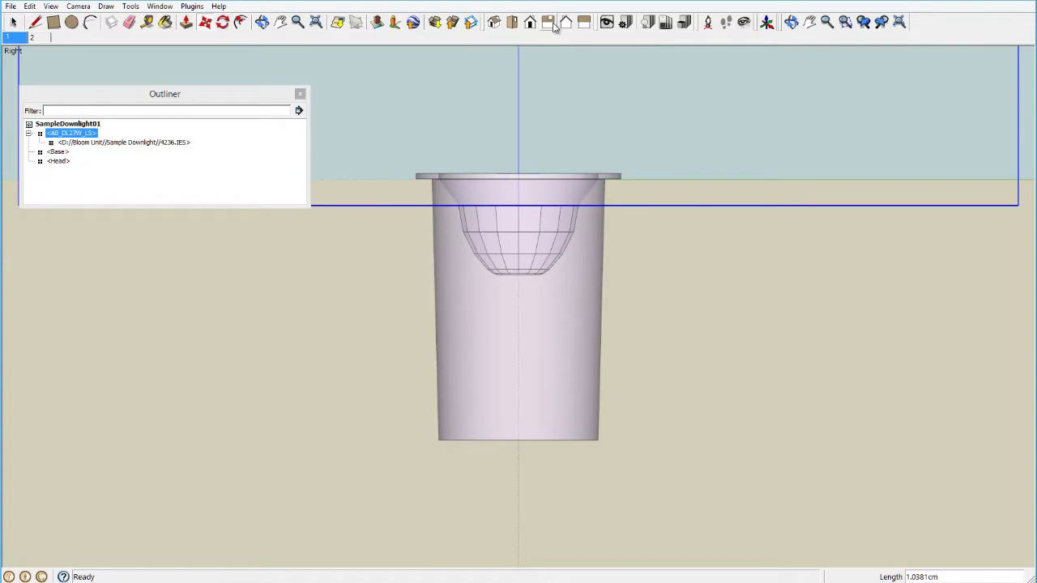
key("m")
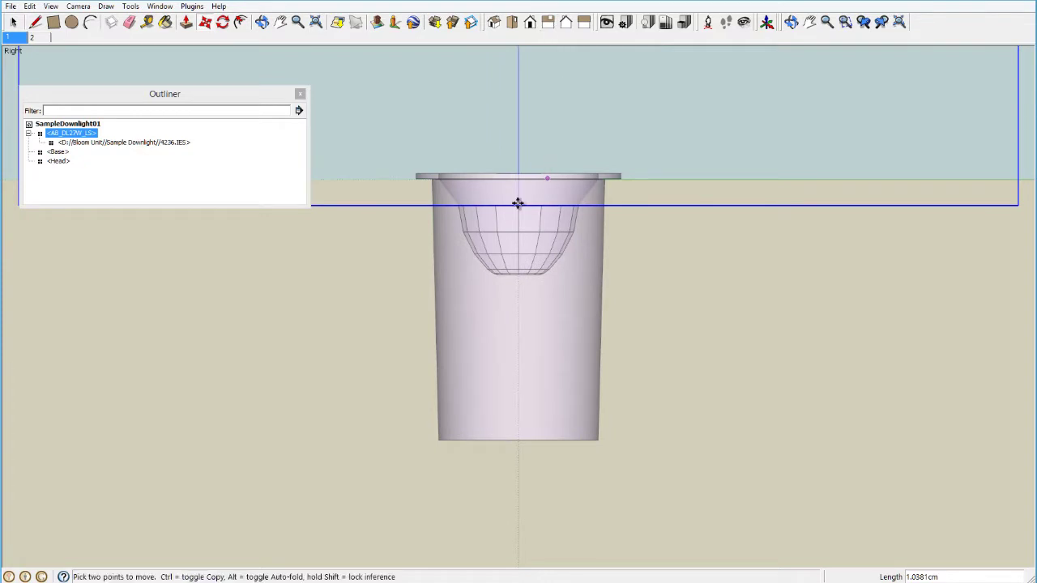
left_click(512, 23)
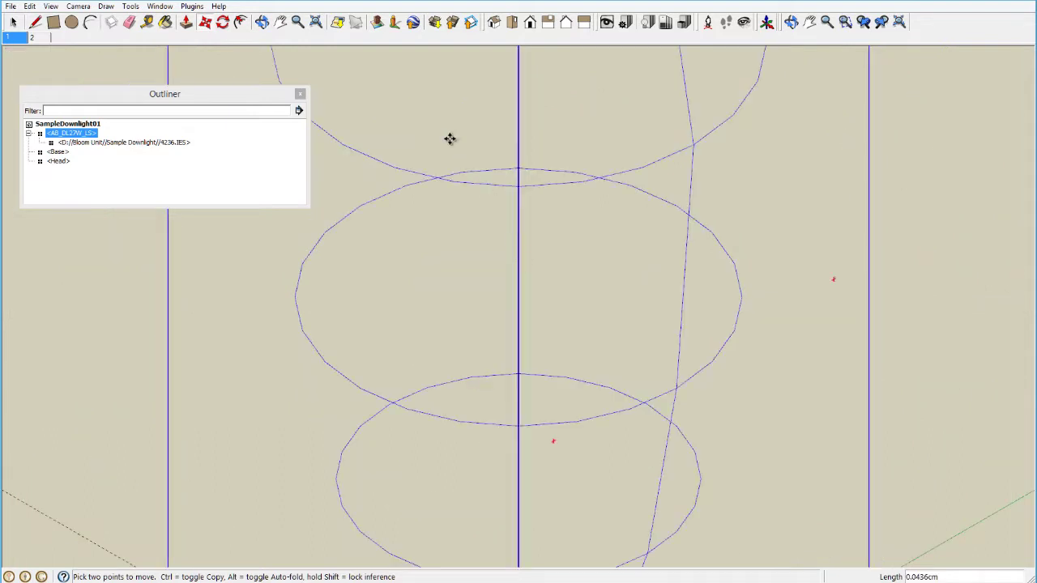
- Nest the Head component inside Base and the AB_DL27W_LS light inside Head in the model hierarchy
left_click(314, 22)
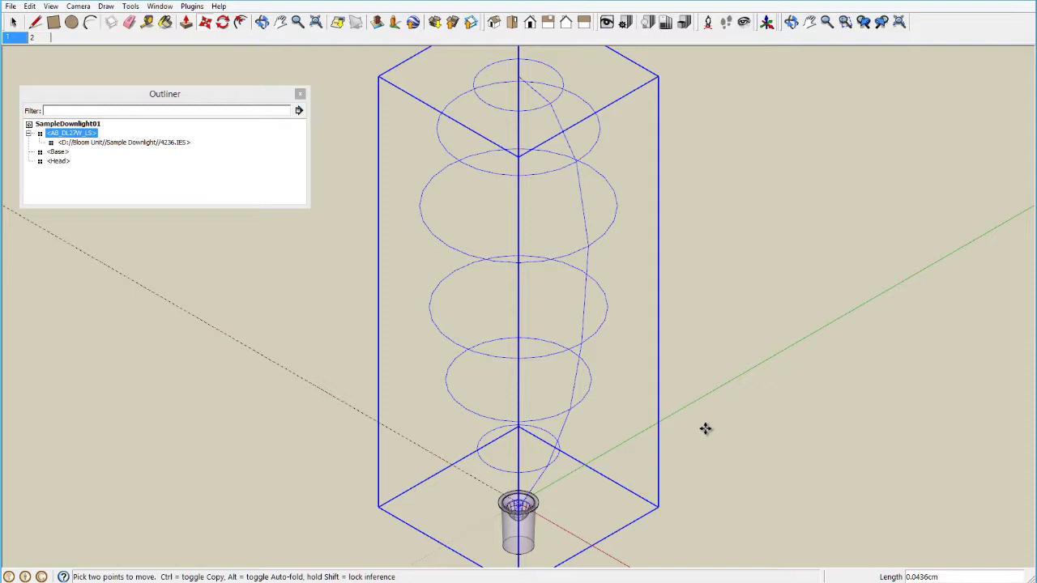
key("space")
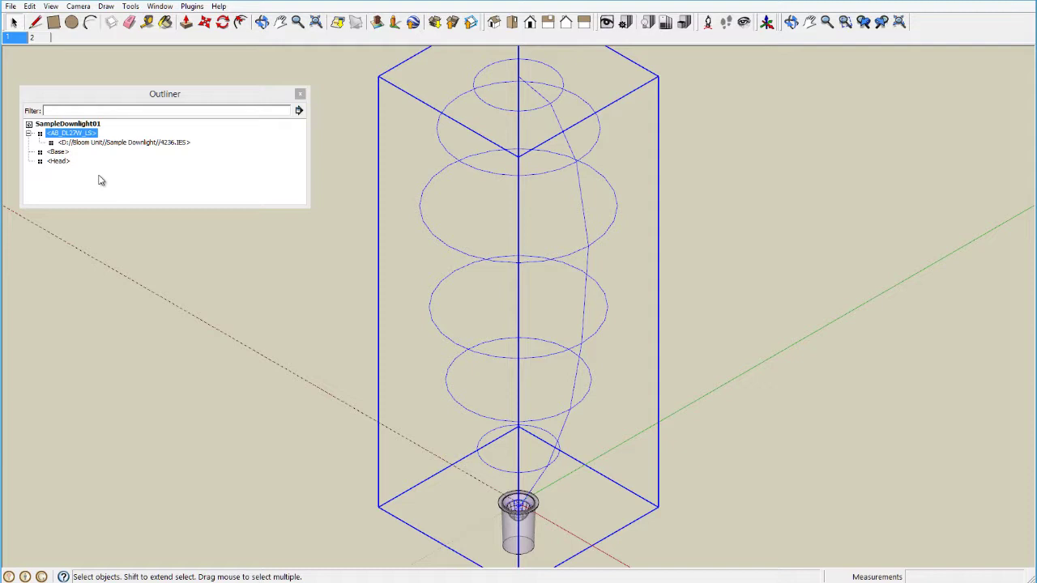
left_click(58, 162)
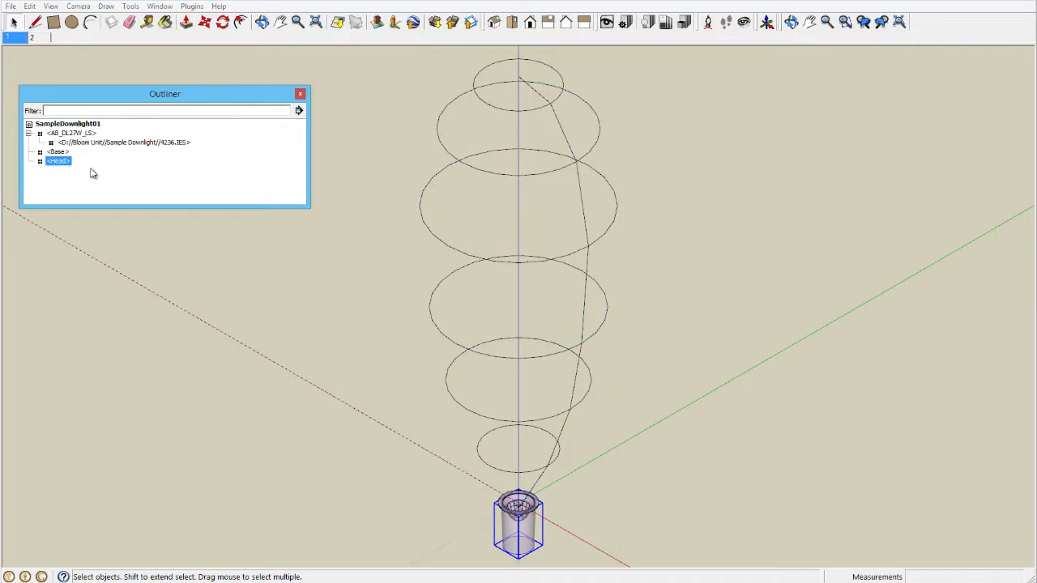
left_click_drag(60, 166, 58, 151)
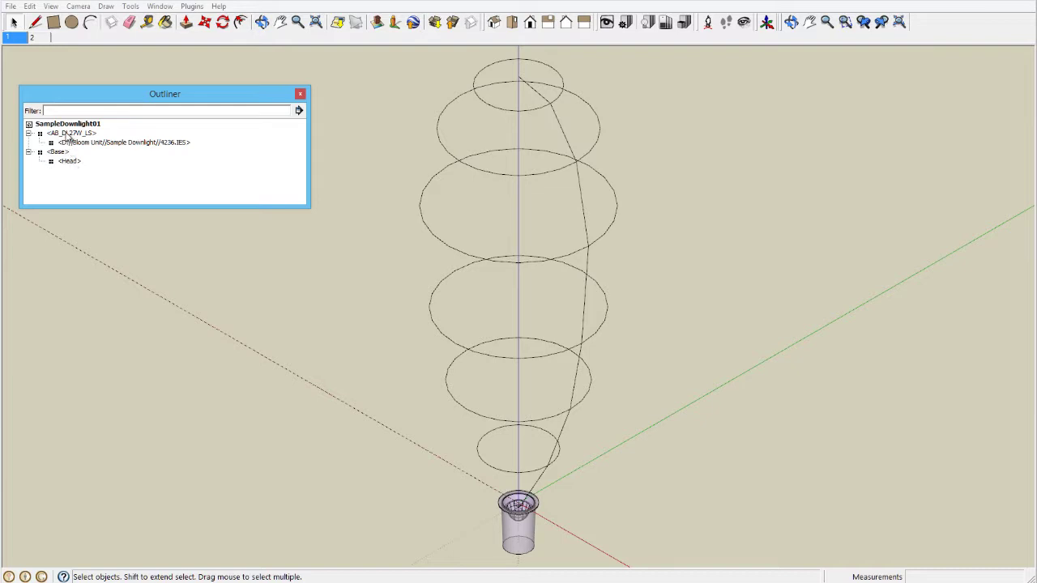
left_click(69, 134)
left_click_drag(69, 136, 82, 163)
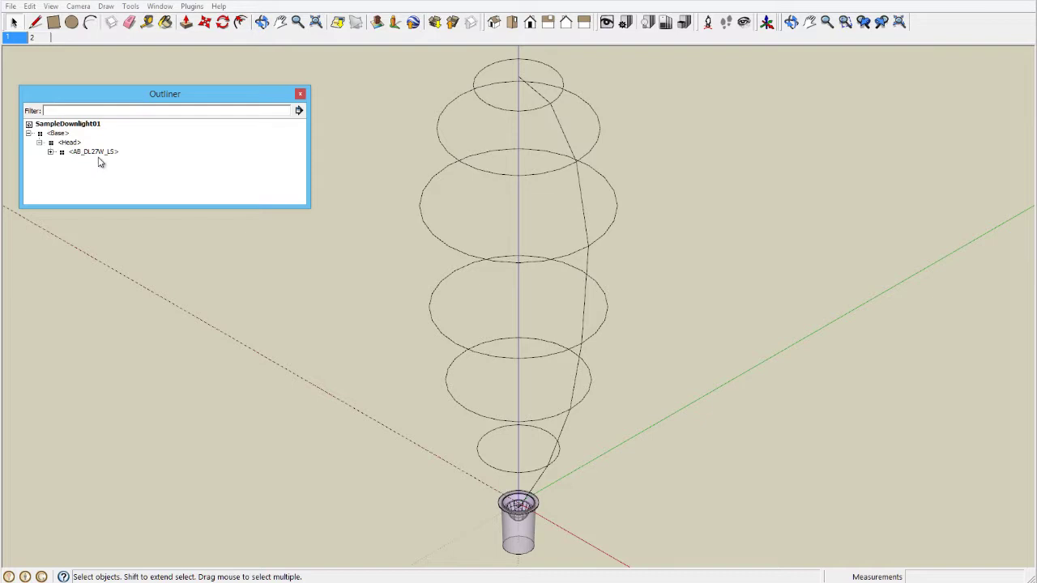
- Select the Base component with its nested light and import its custom light info into the Bloom Unit Light Maker
left_click(59, 135)
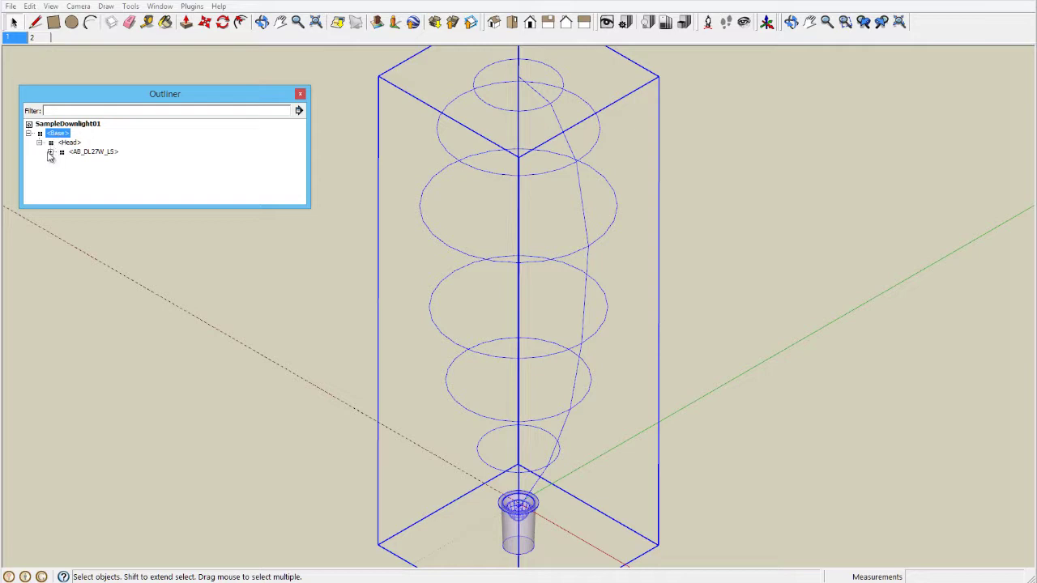
left_click(51, 151)
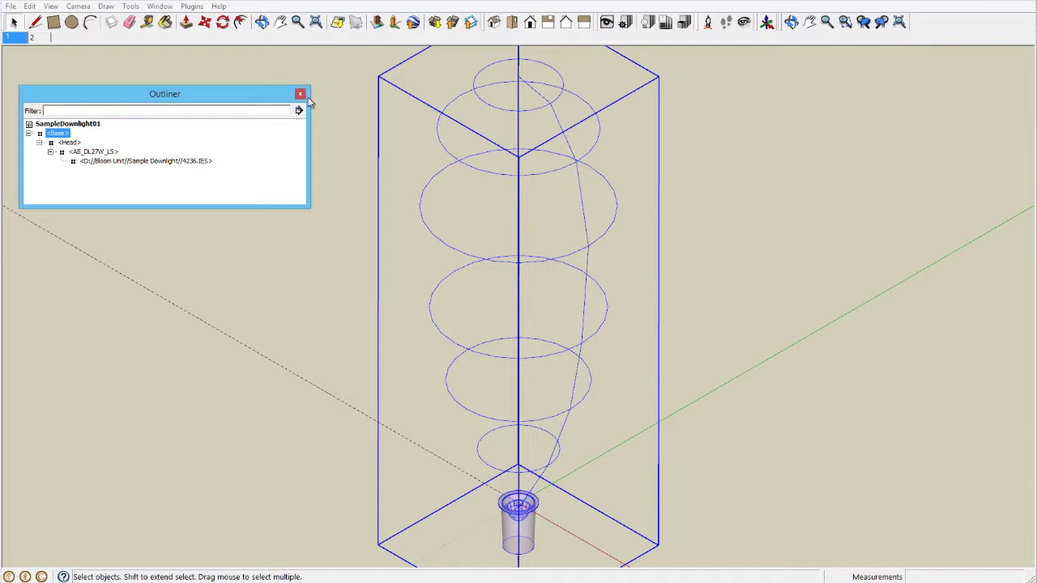
left_click(192, 6)
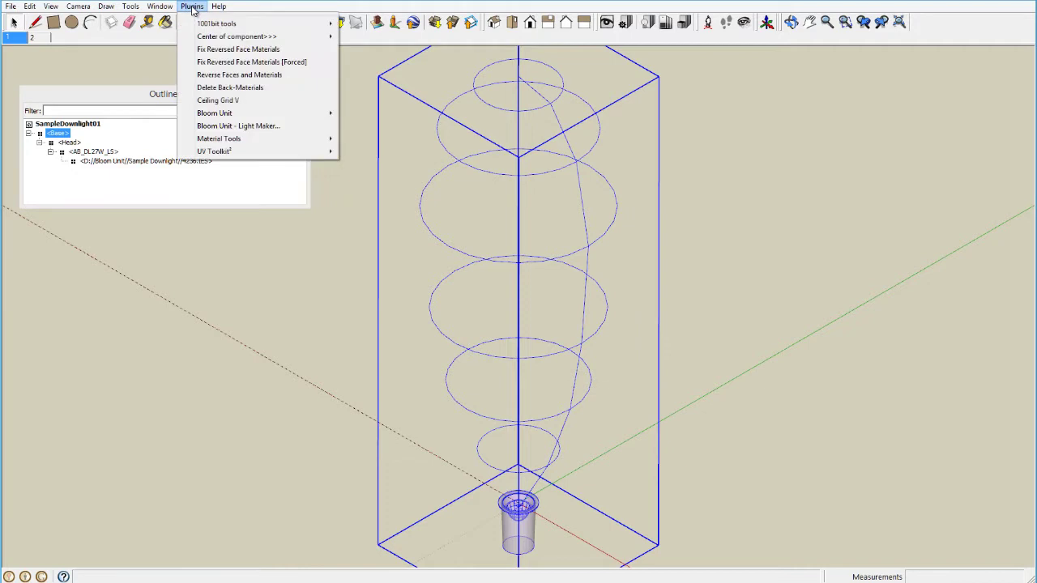
left_click(252, 127)
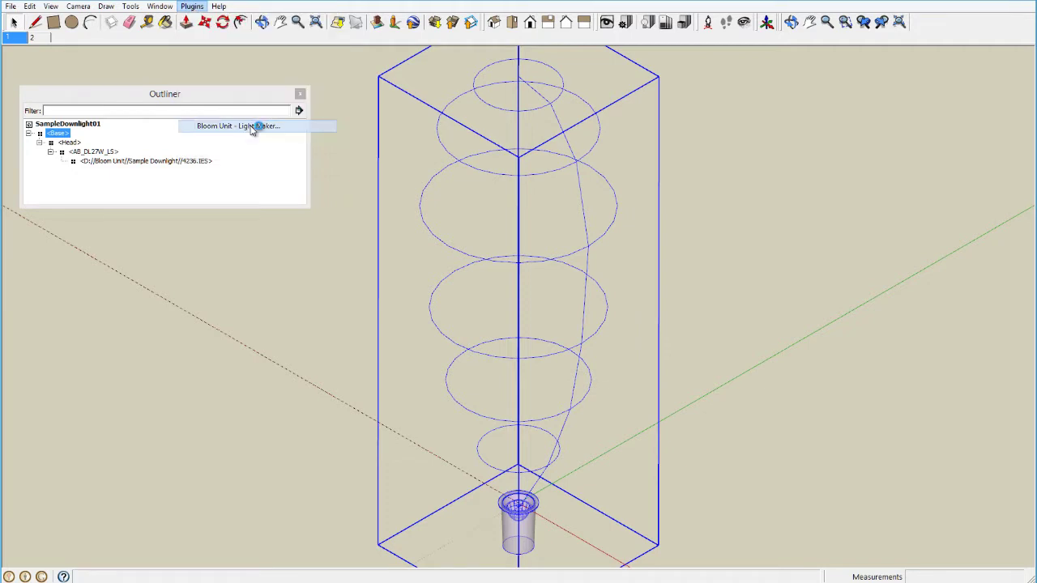
left_click_drag(258, 106, 844, 143)
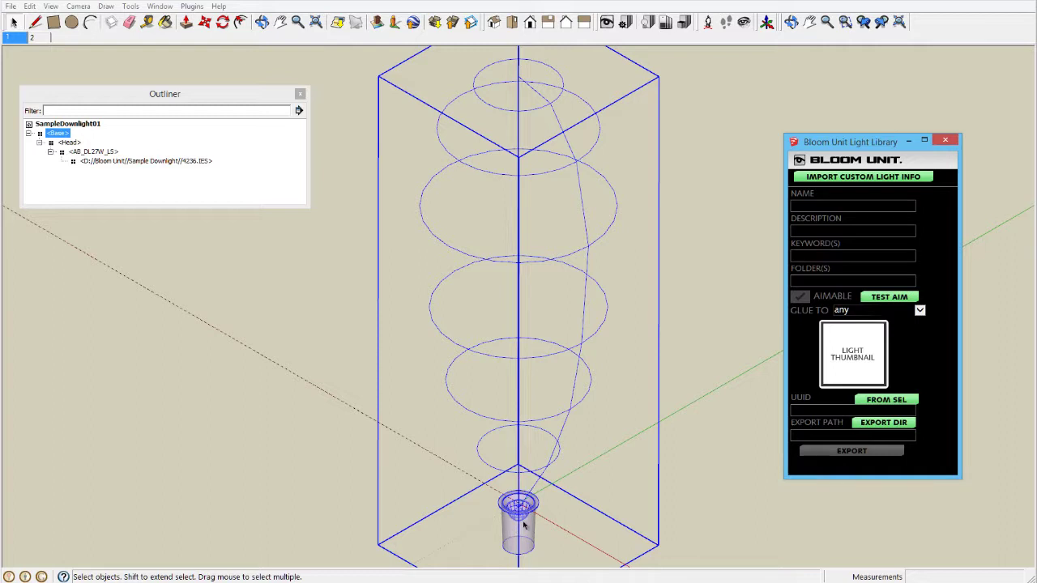
left_click(839, 178)
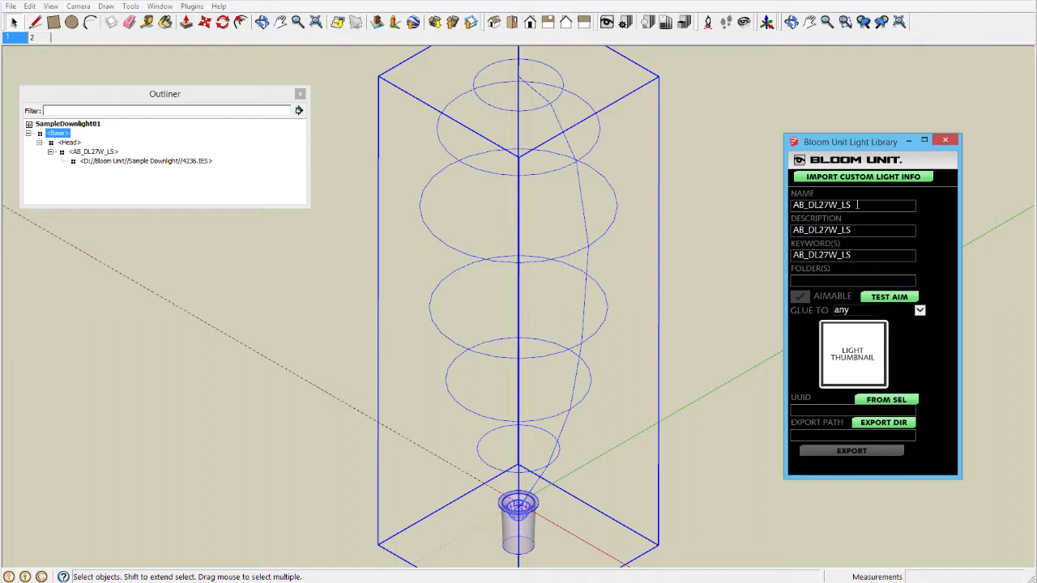
- Examine how the Inpact 27W 150 HD LED is named and described among Concord Sylvania's indoor lights in the luminaire library
left_click_drag(857, 205, 791, 206)
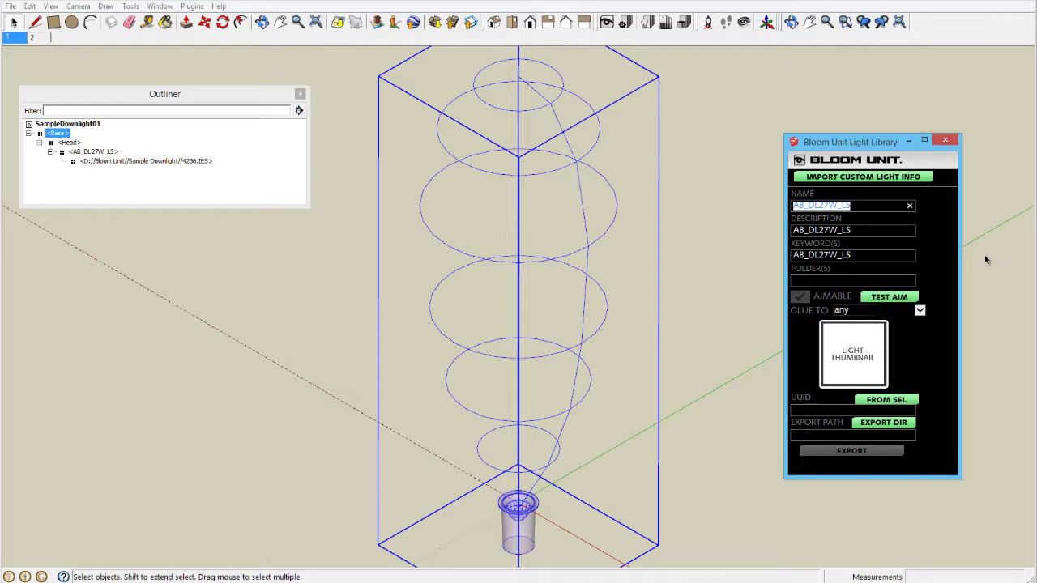
left_click(649, 25)
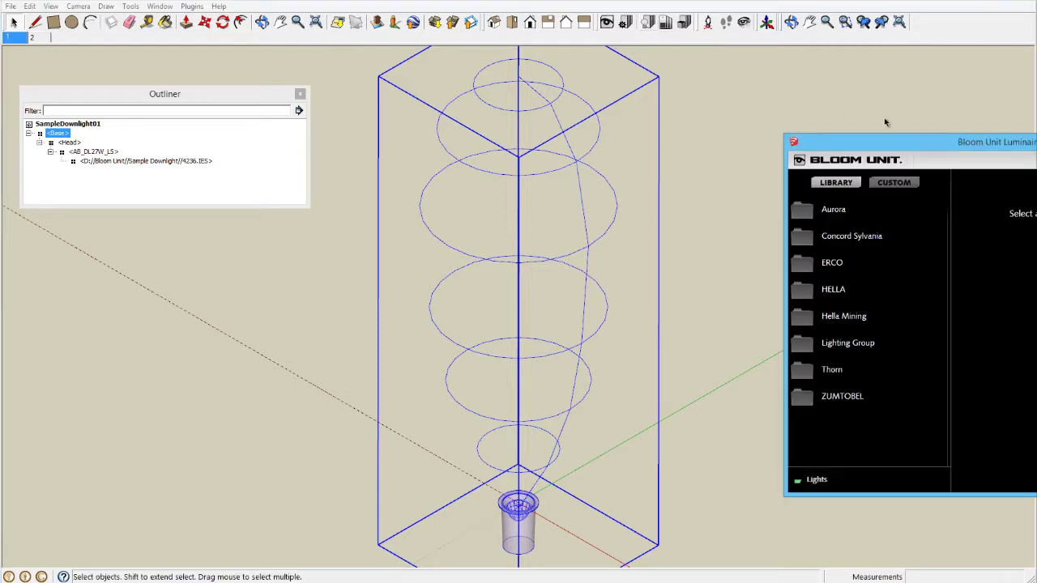
left_click_drag(896, 143, 285, 73)
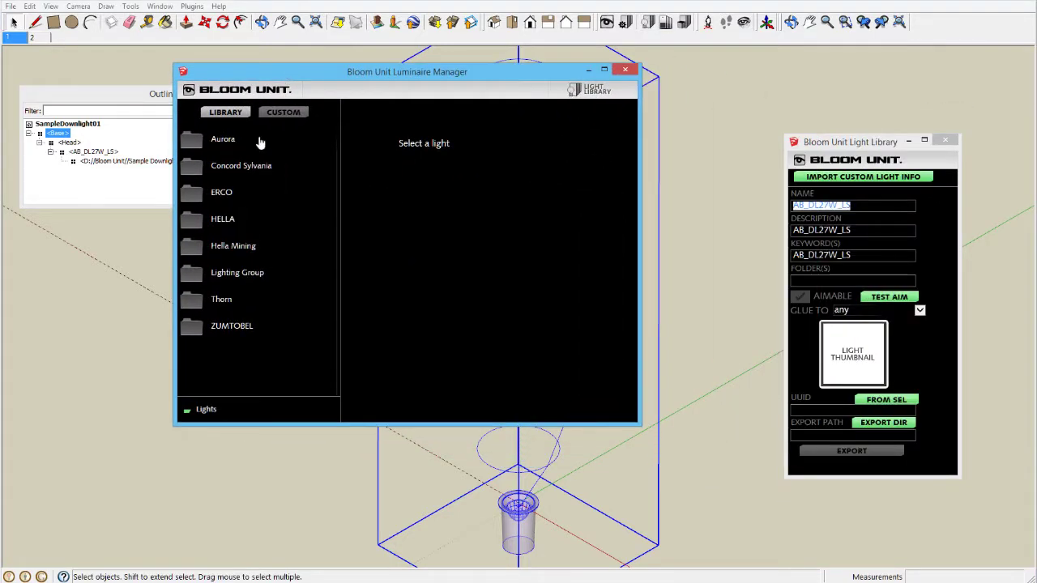
left_click(189, 174)
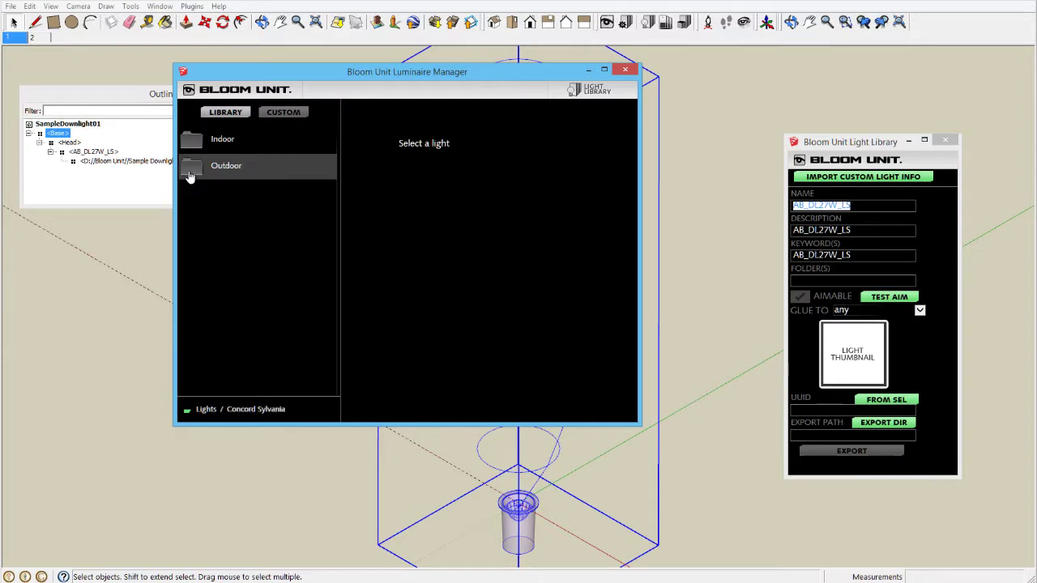
left_click(190, 144)
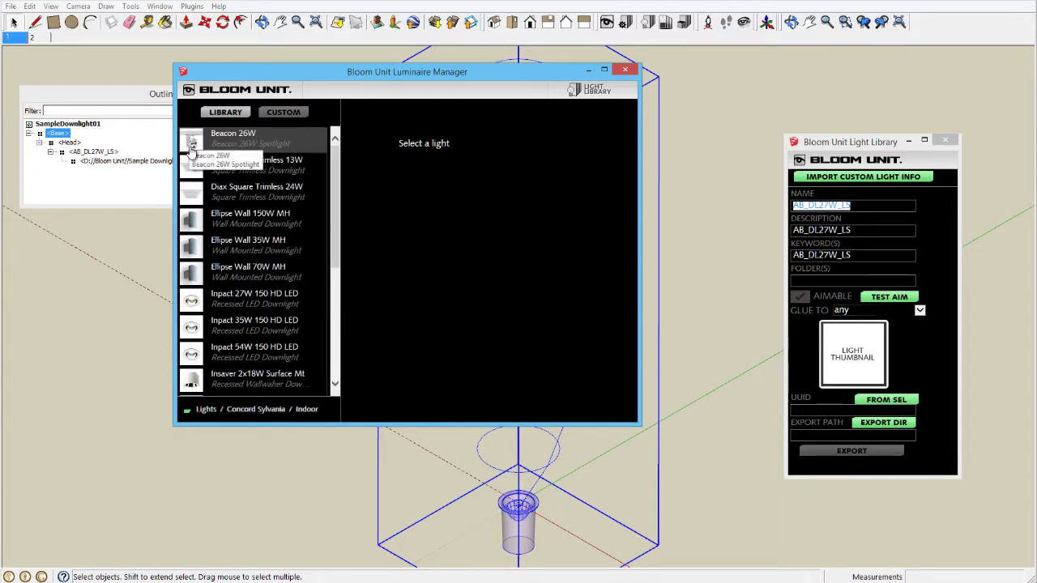
left_click(190, 301)
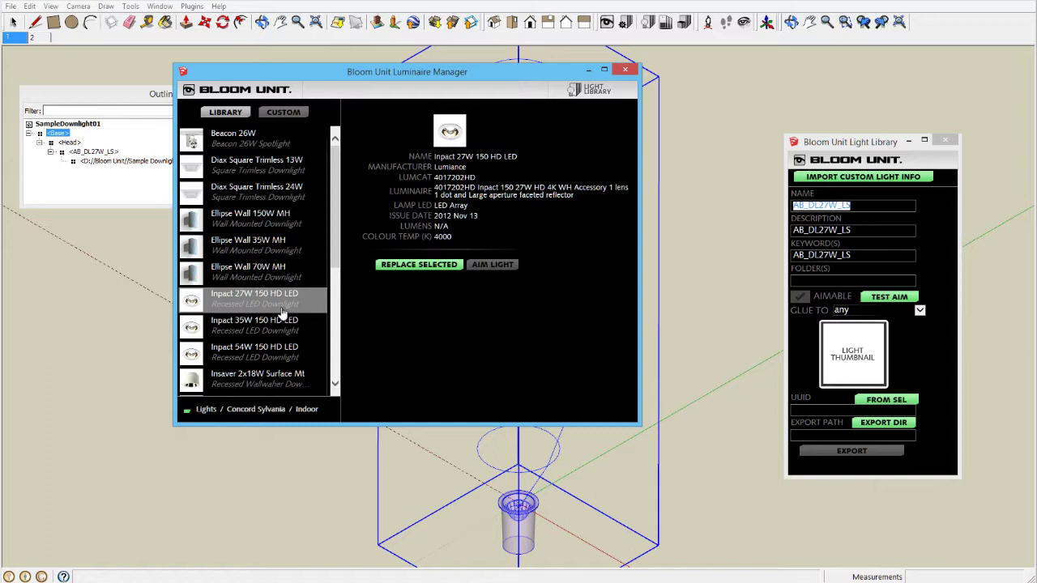
left_click(625, 70)
- Name the custom light "AB LED Downlight"
left_click(852, 205)
left_click_drag(853, 205, 786, 204)
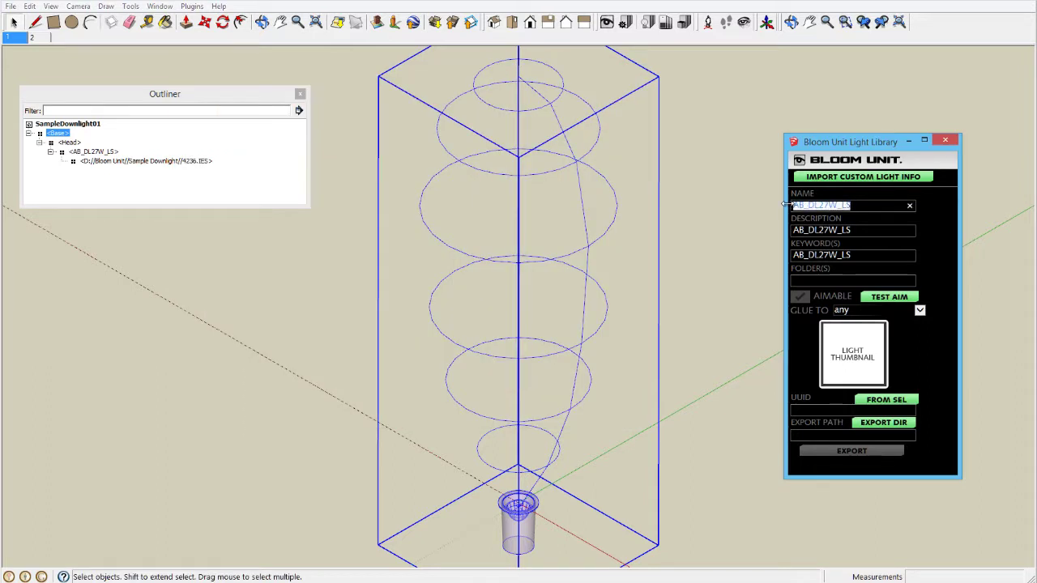
type("A")
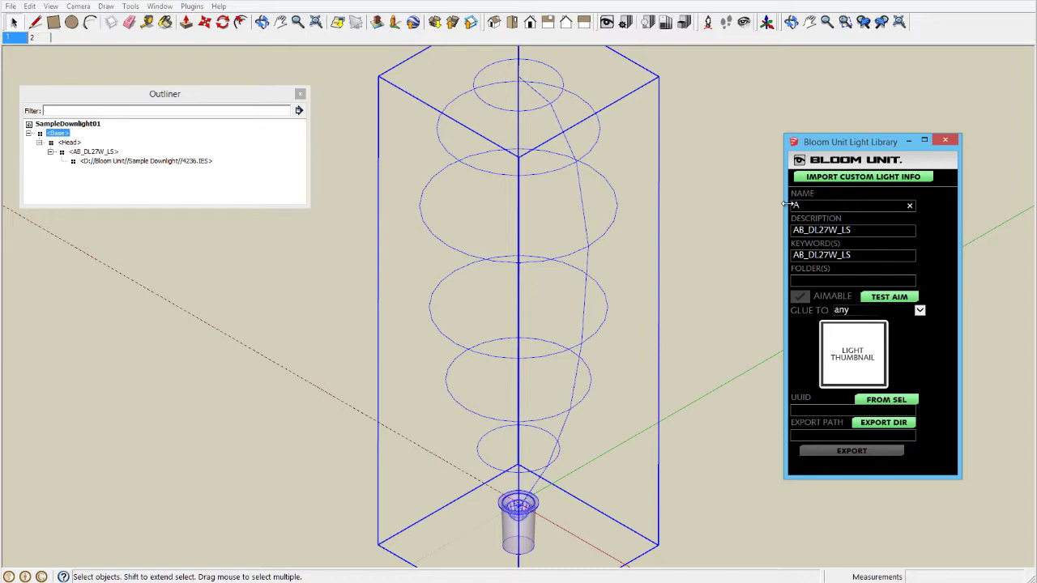
type("B LED Downlight")
key("Tab")
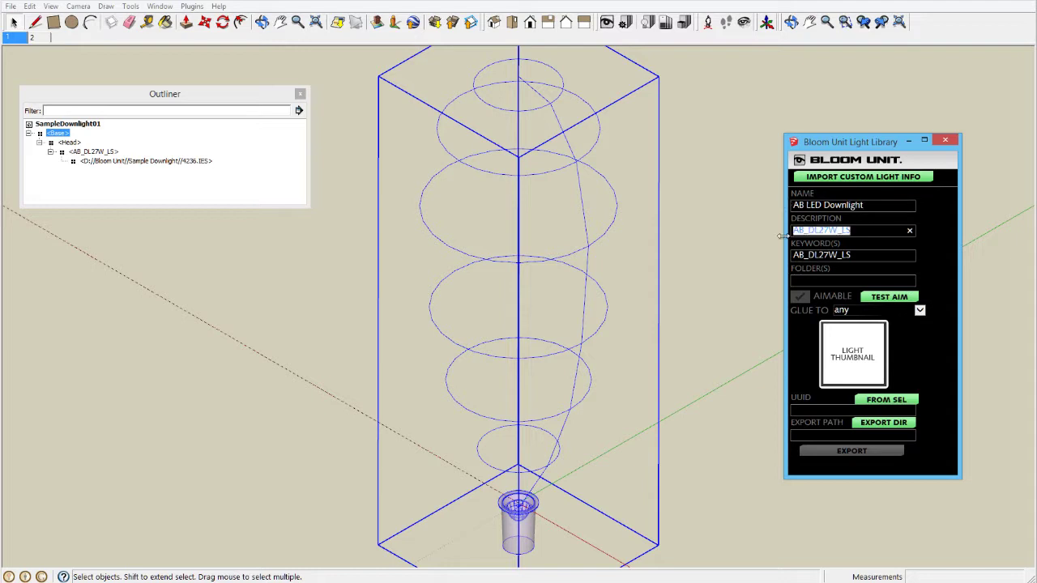
- Set the custom light's description to "27W LED" and its keywords to "AB, LED"
type("27")
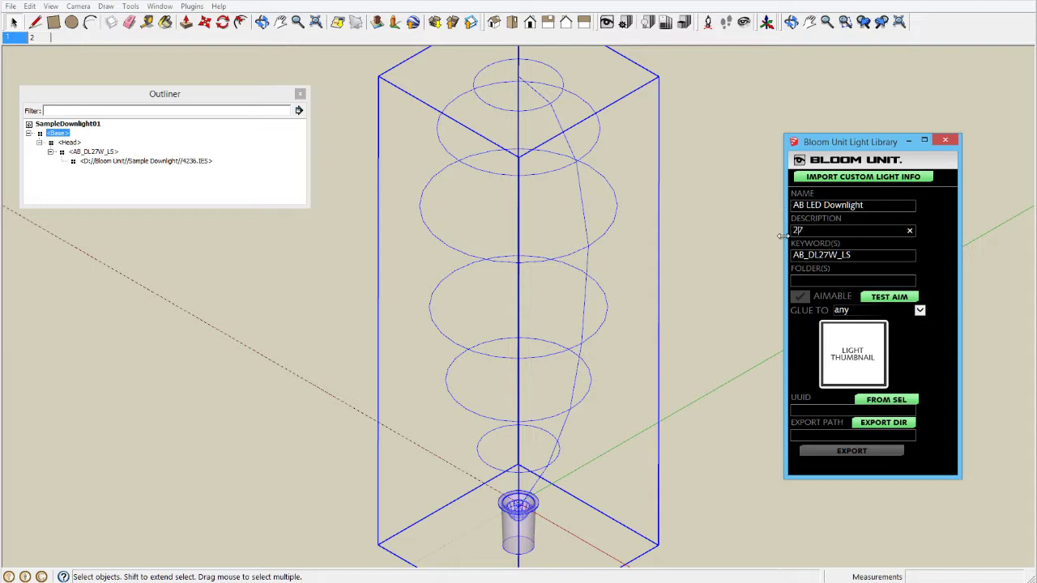
type("W LED")
left_click_drag(852, 256, 794, 258)
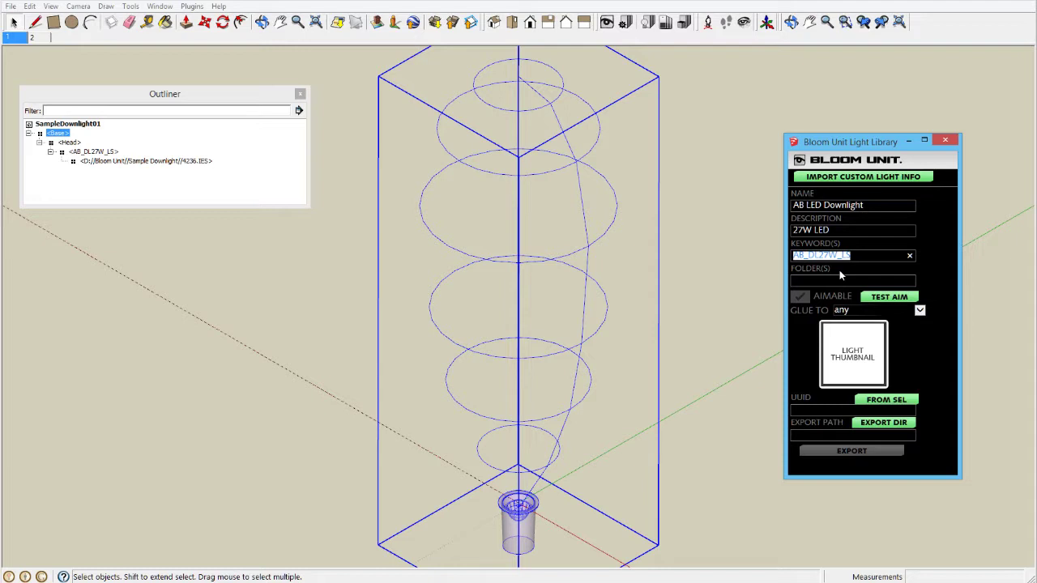
type("AB, LED")
- Set the custom light's folder path to "AB/Indoor/", using Concord Sylvania's indoor library structure as reference
left_click(649, 22)
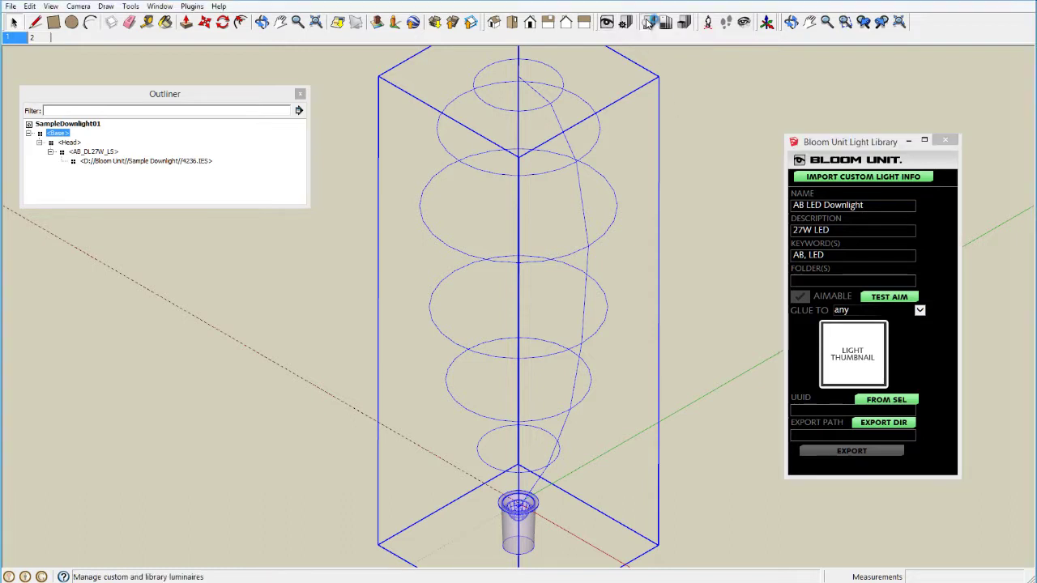
left_click(194, 170)
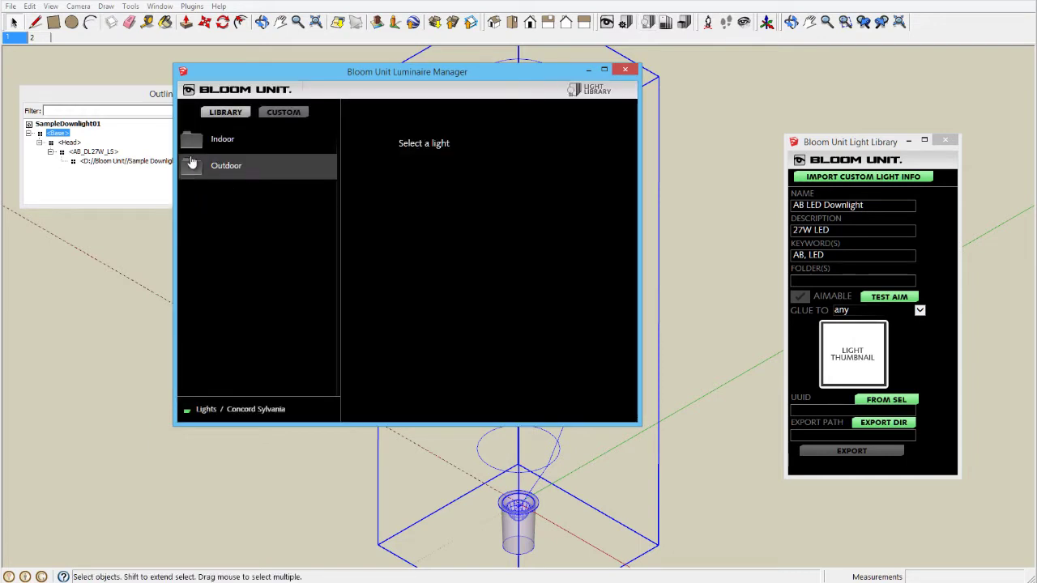
left_click(191, 141)
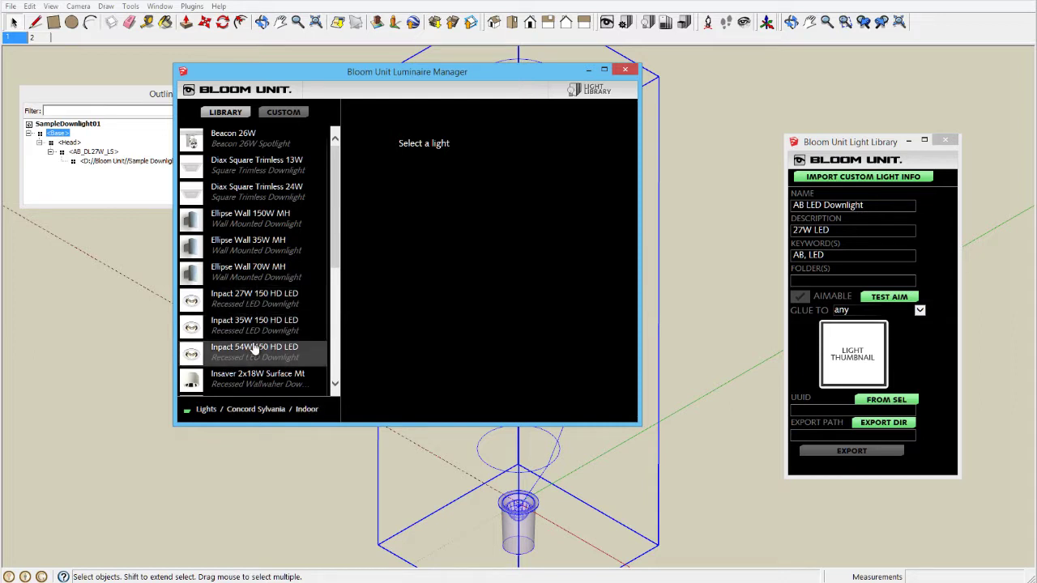
left_click(799, 281)
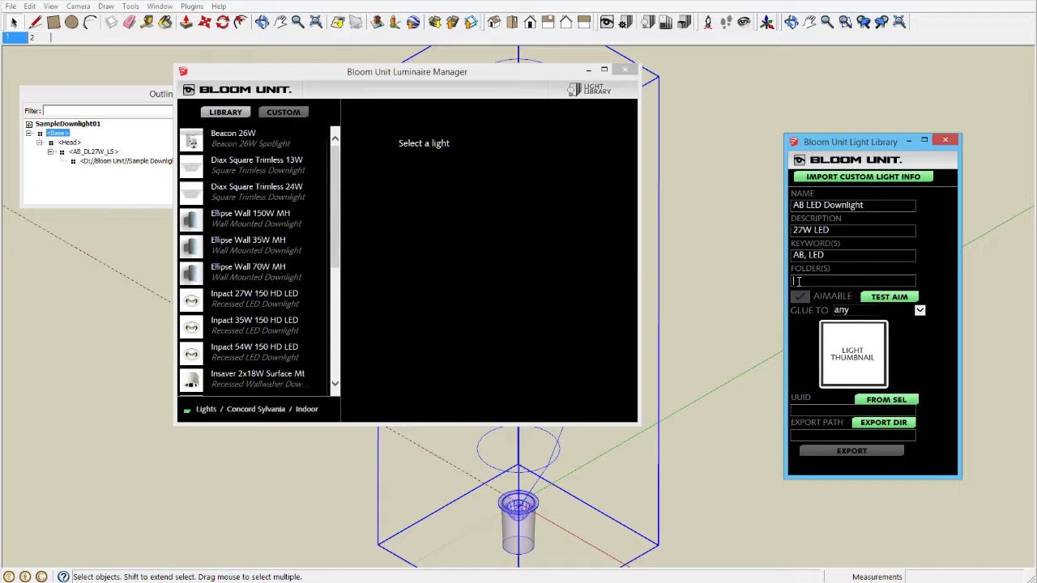
type("AB/Indoor")
type("/")
- Make the light non-aimable and add SampleDownlight_TN01.jpg as its thumbnail, comparing it with the Inpact 27W library light
left_click(802, 299)
left_click(856, 361)
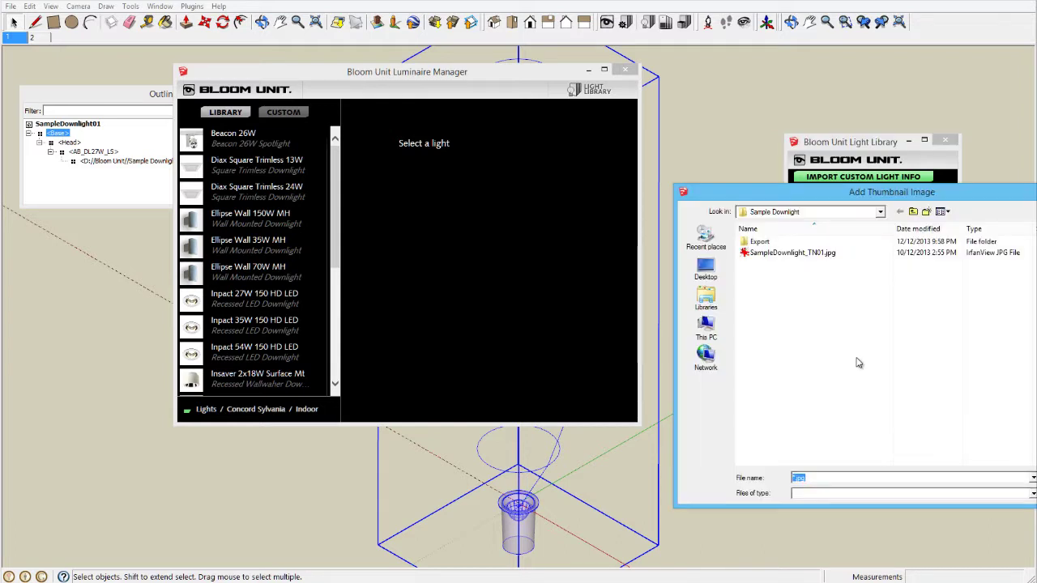
left_click(798, 253)
left_click(1036, 478)
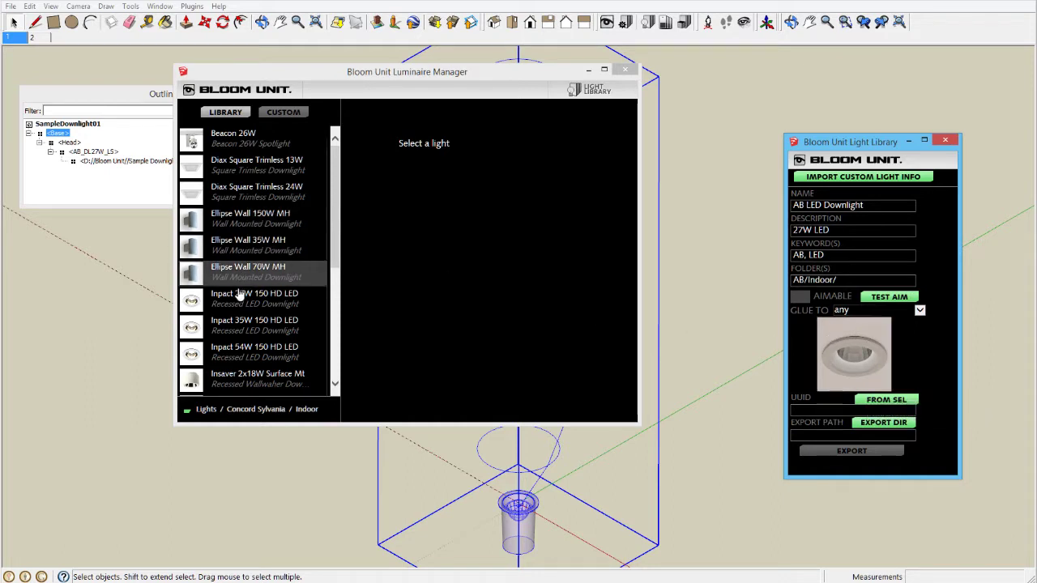
left_click(194, 306)
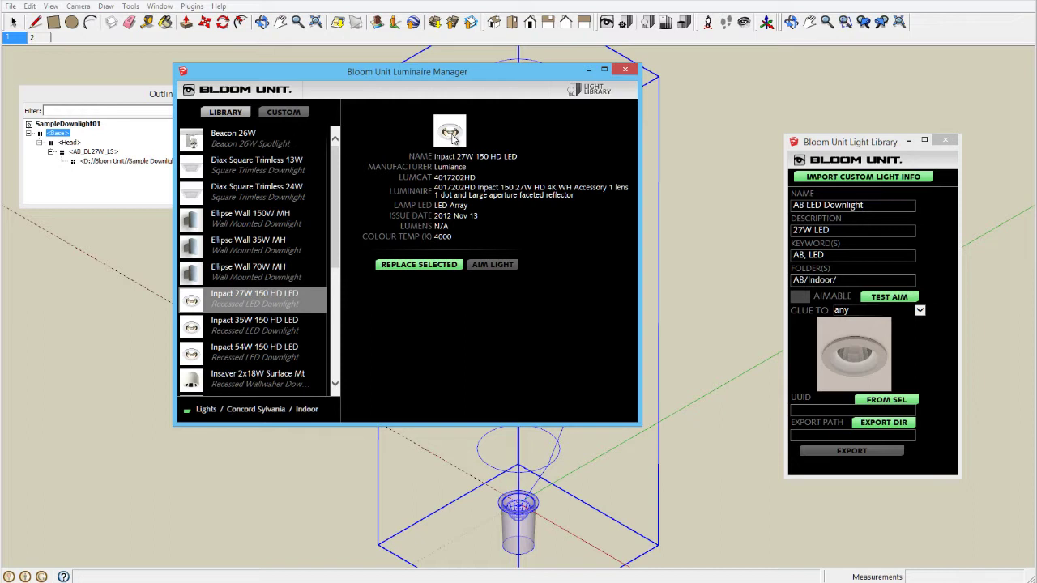
left_click(624, 70)
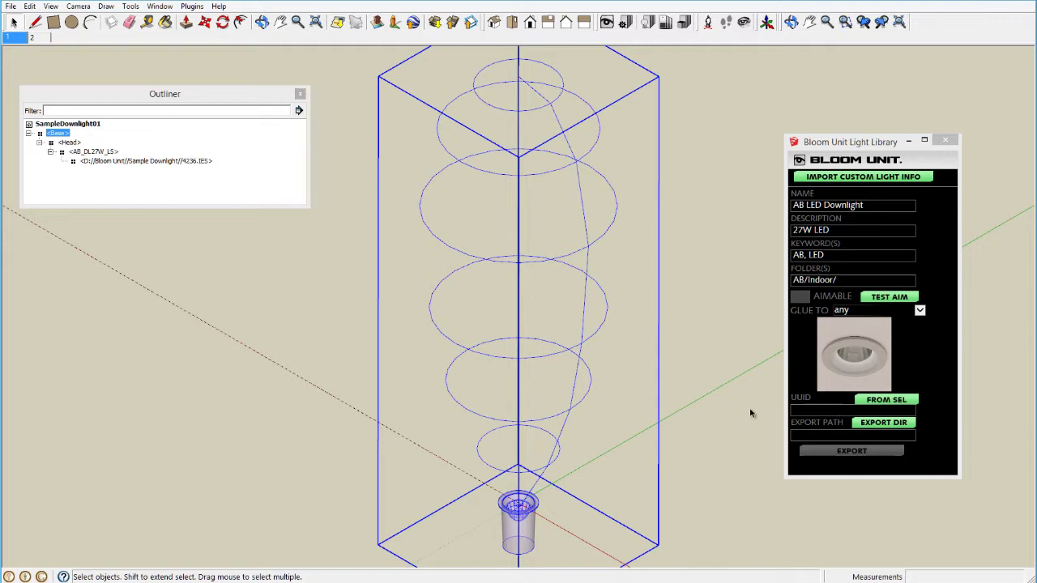
- Set the light's export path to the Export folder inside Sample Downlight
left_click(884, 424)
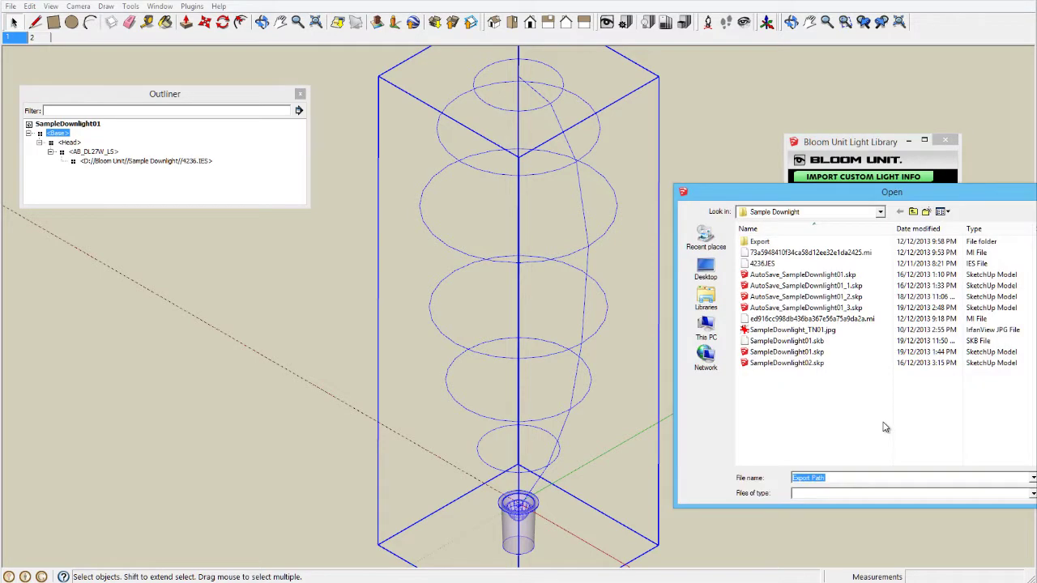
left_click_drag(832, 196, 420, 193)
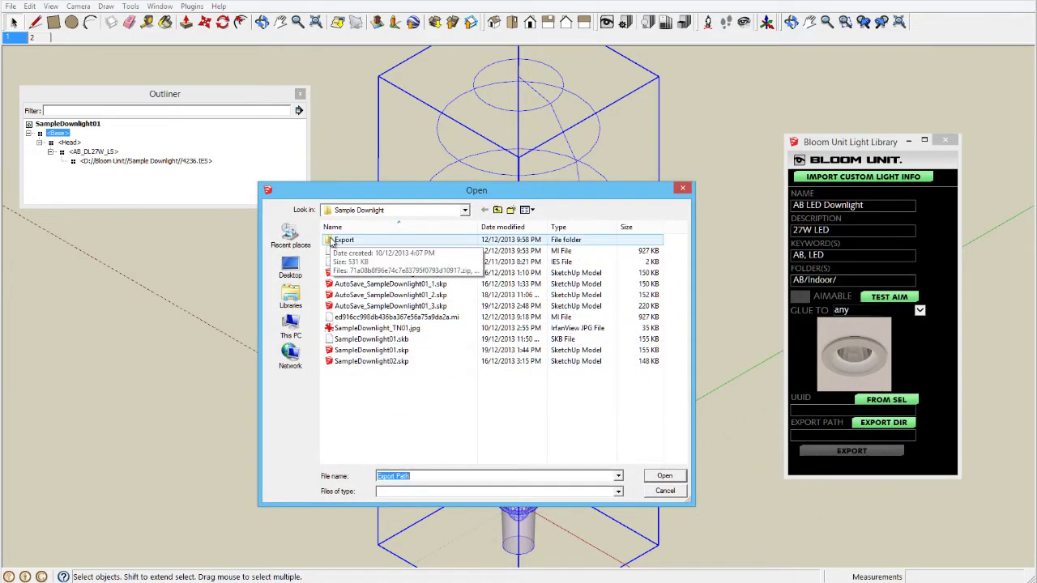
double_click(340, 240)
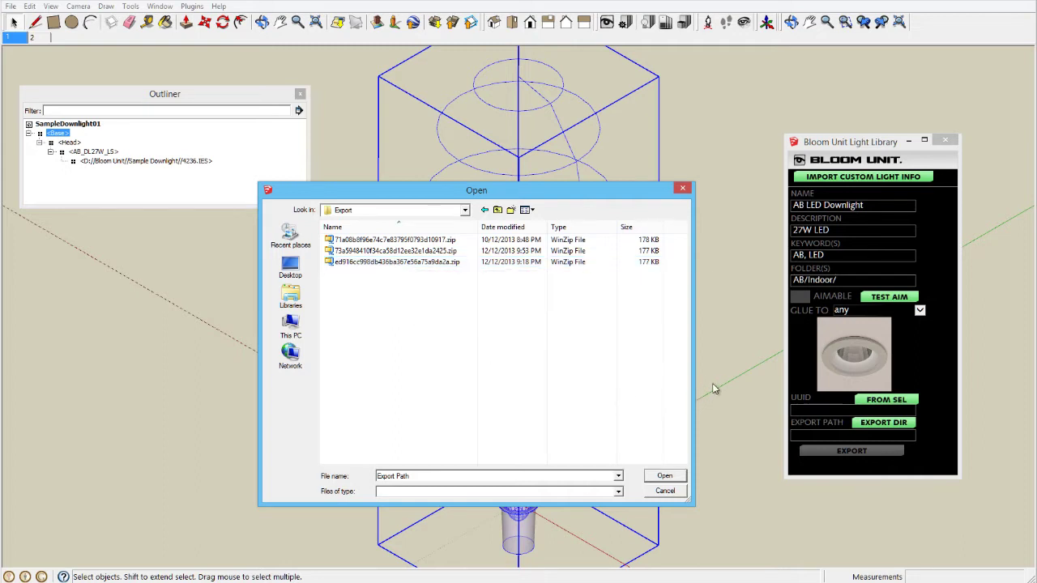
left_click(371, 262)
left_click(661, 476)
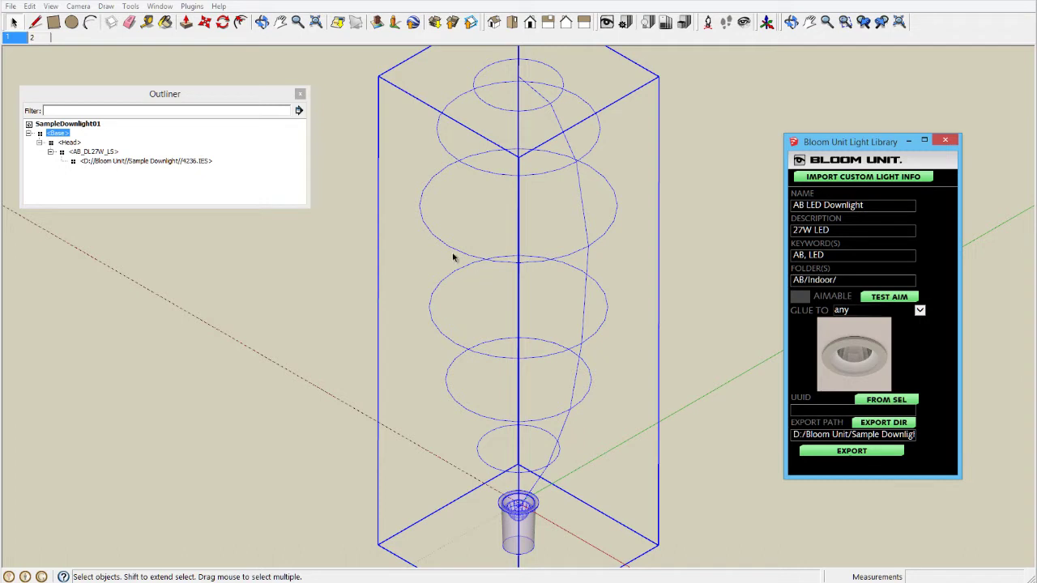
- Save the model and export the custom luminaire
left_click(11, 7)
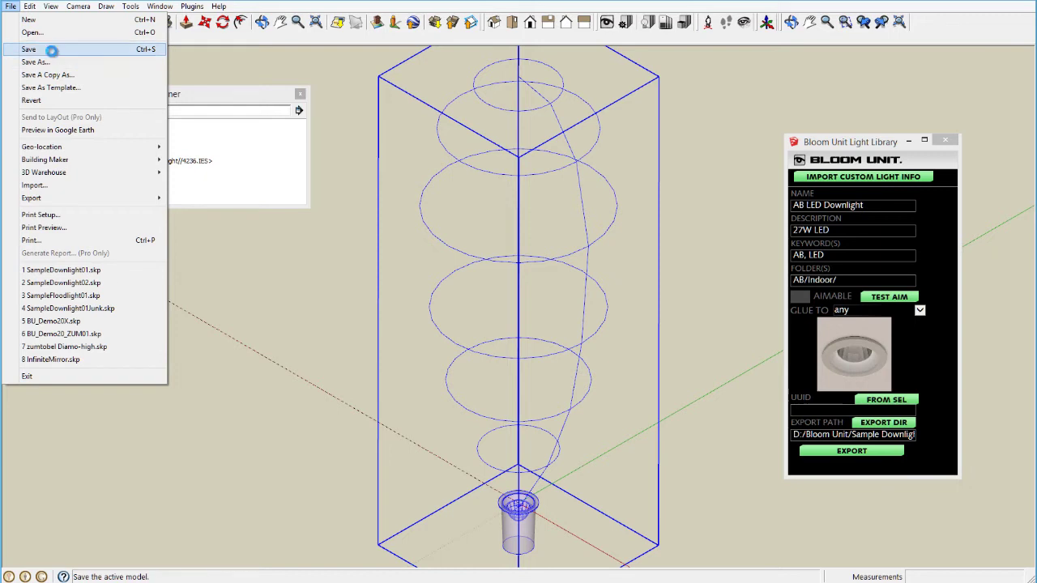
left_click(51, 50)
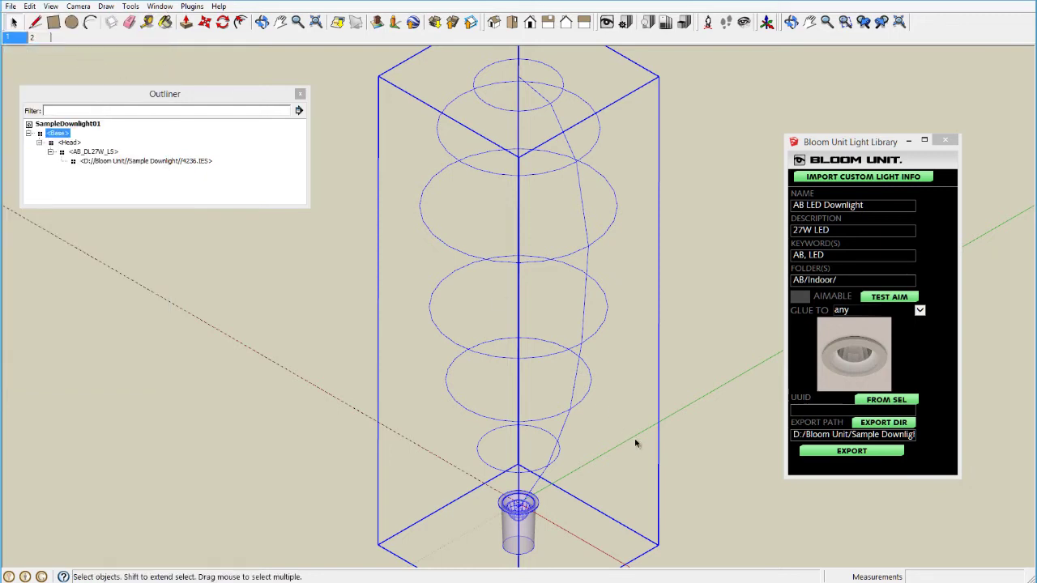
left_click(852, 451)
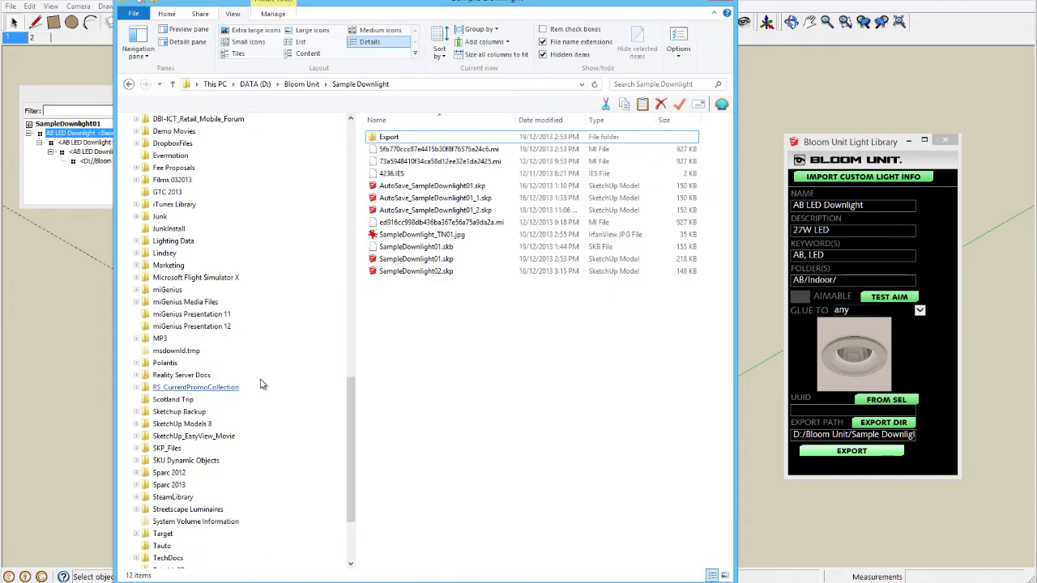
- Inspect the contents of the newly exported zip package in the Sample Downlight folder's Export subfolder
double_click(389, 136)
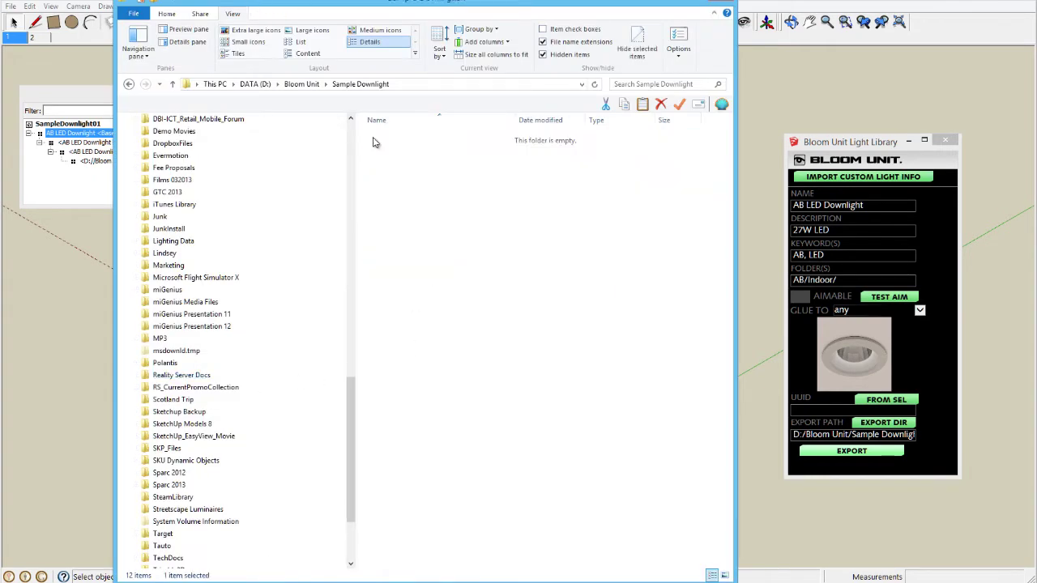
mouse_move(428, 139)
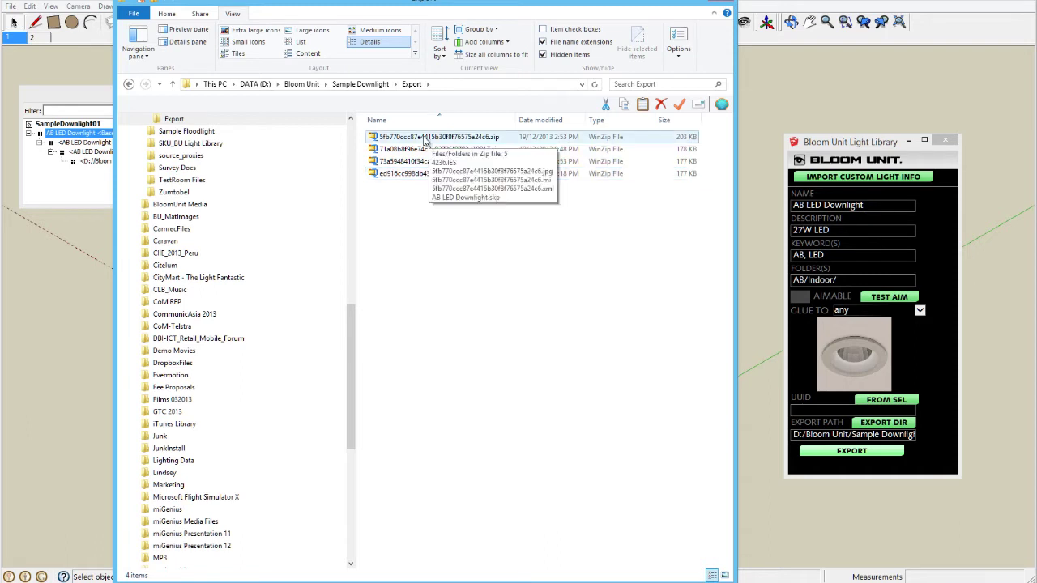